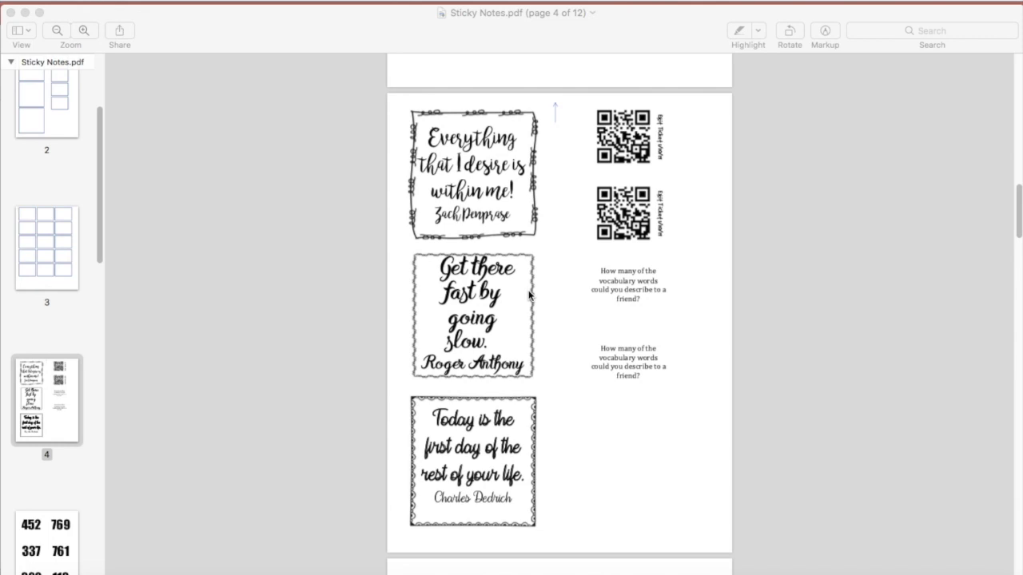
Scroll Preview's thumbnails and show page 6 of Sticky Notes.pdf with the shape outlines
{"action": "scroll", "coordinate": [99, 188], "scroll_direction": "up", "scroll_amount": 2}
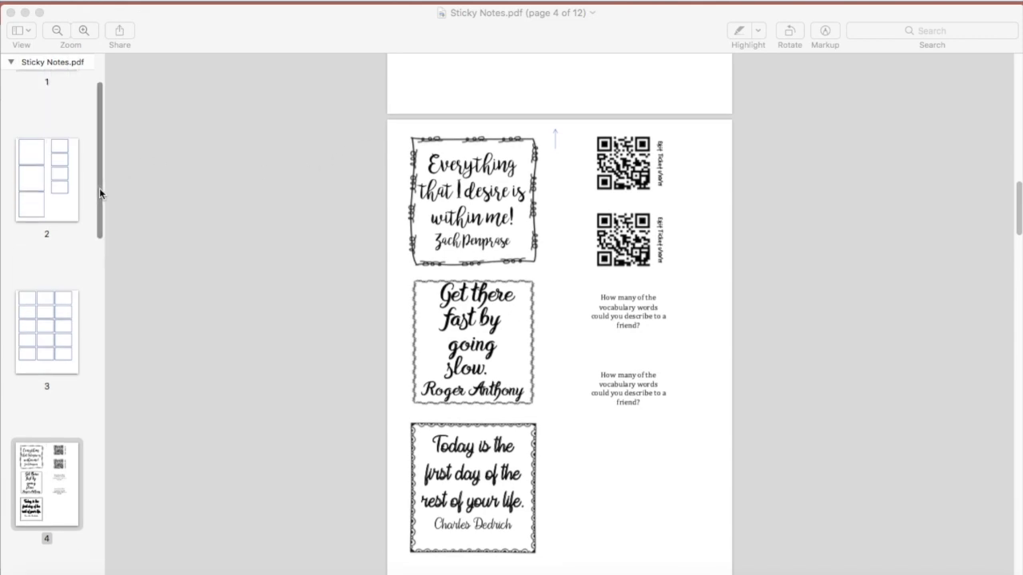
{"action": "scroll", "coordinate": [91, 198], "scroll_direction": "up", "scroll_amount": 3}
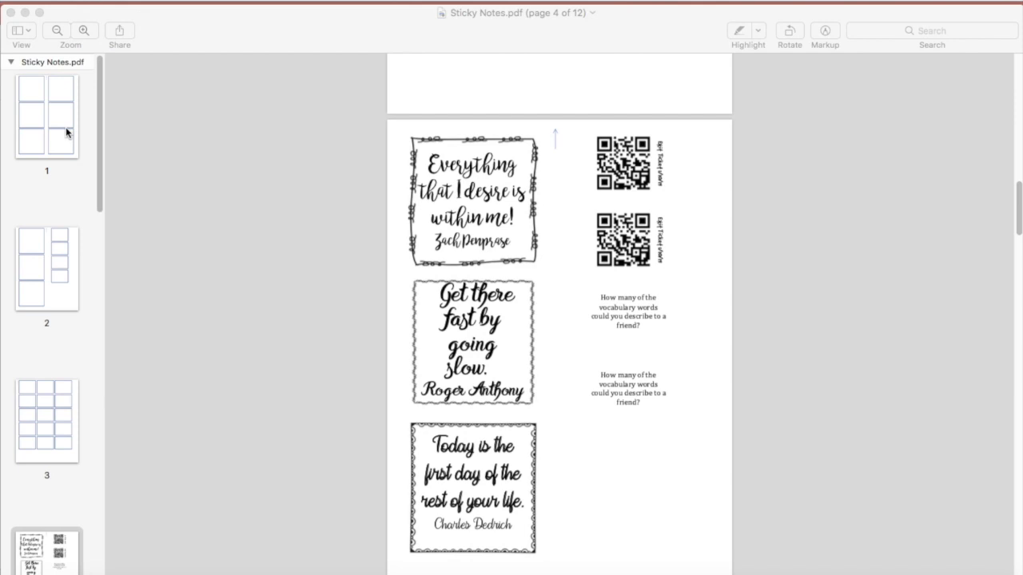
{"action": "scroll", "coordinate": [73, 296], "scroll_direction": "down", "scroll_amount": 5}
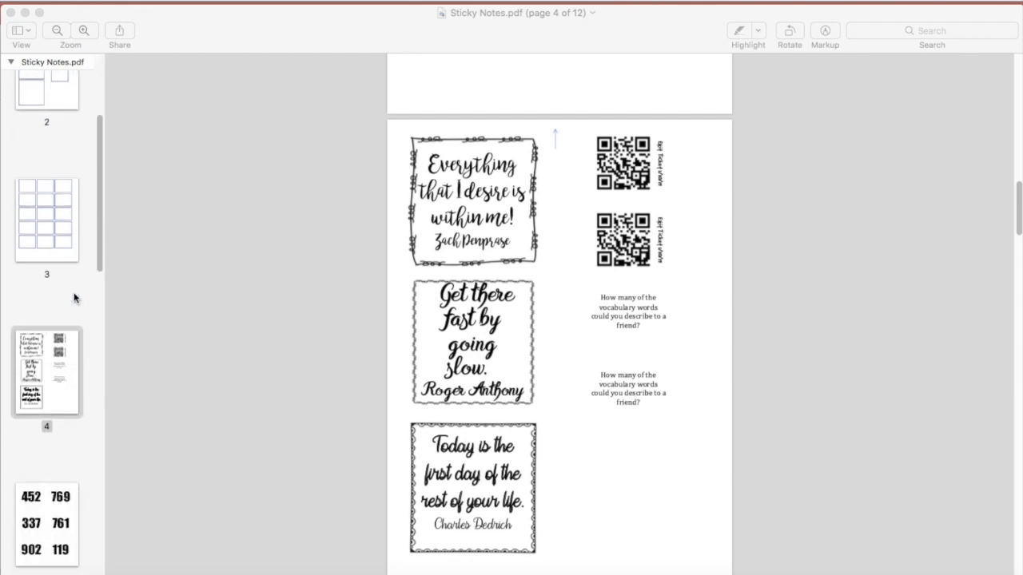
{"action": "scroll", "coordinate": [61, 340], "scroll_direction": "down", "scroll_amount": 5}
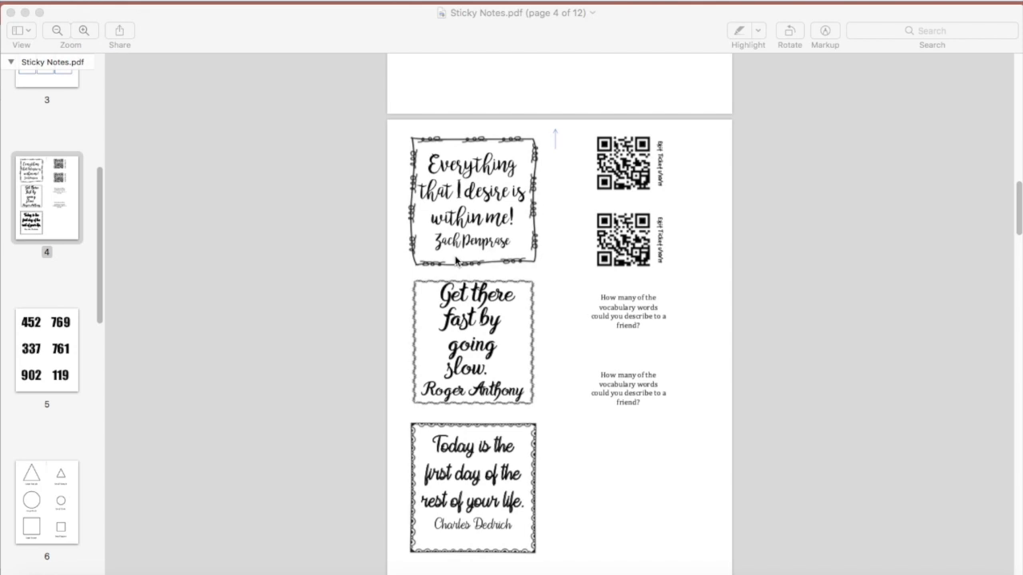
{"action": "scroll", "coordinate": [71, 448], "scroll_direction": "down", "scroll_amount": 9}
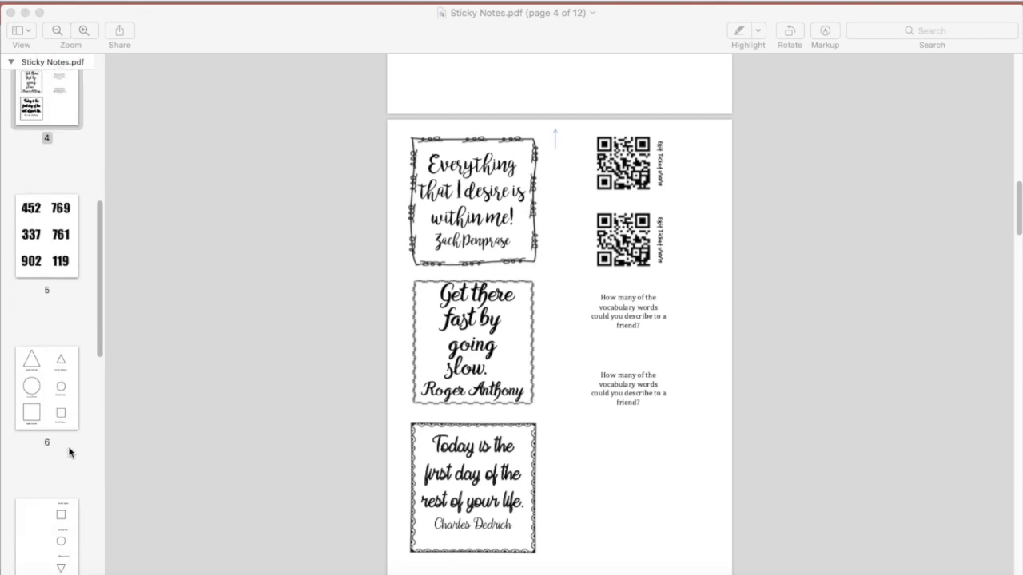
{"action": "left_click", "coordinate": [59, 187]}
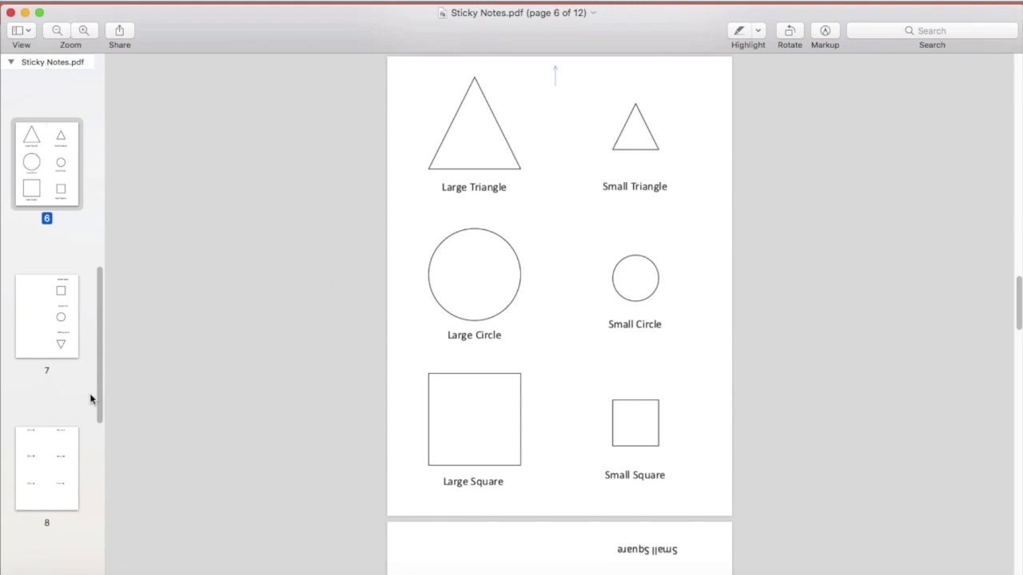
Look at page 8's addition problems, return to page 4's quote notes, then switch to PowerPoint
{"action": "scroll", "coordinate": [82, 392], "scroll_direction": "down", "scroll_amount": 4}
{"action": "left_click", "coordinate": [71, 352]}
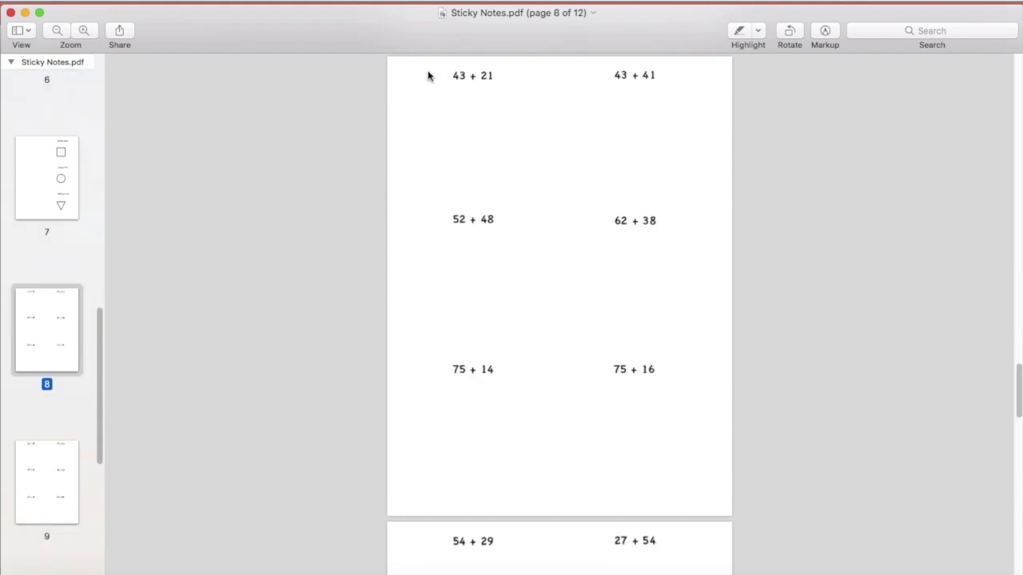
{"action": "scroll", "coordinate": [37, 343], "scroll_direction": "up", "scroll_amount": 10}
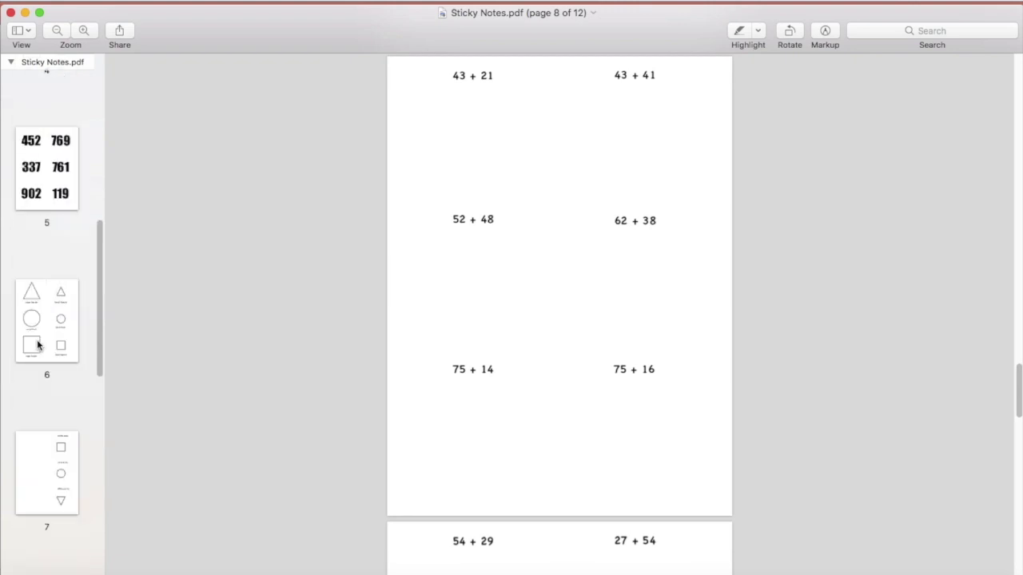
{"action": "left_click", "coordinate": [46, 227]}
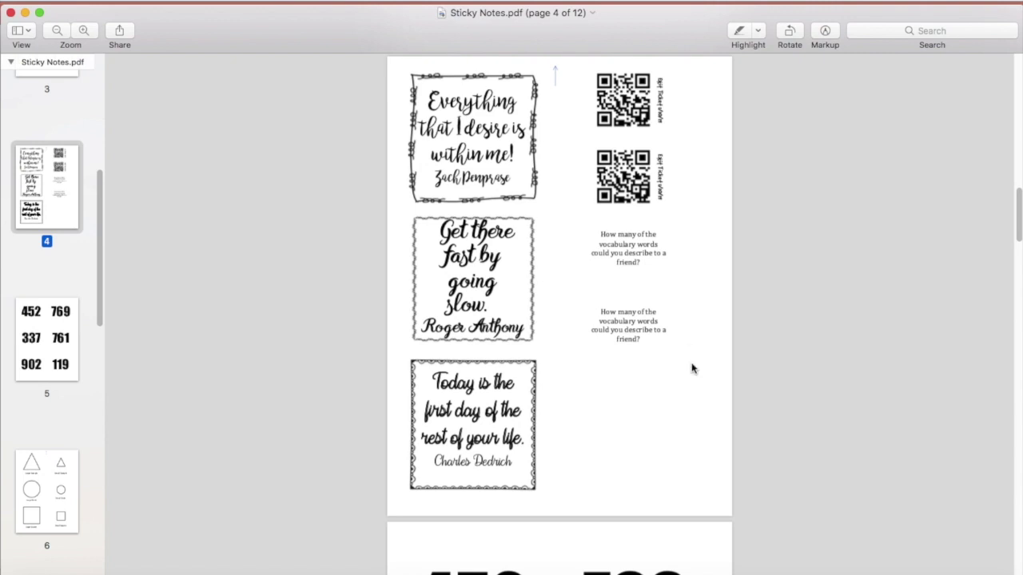
{"action": "left_click", "coordinate": [694, 573]}
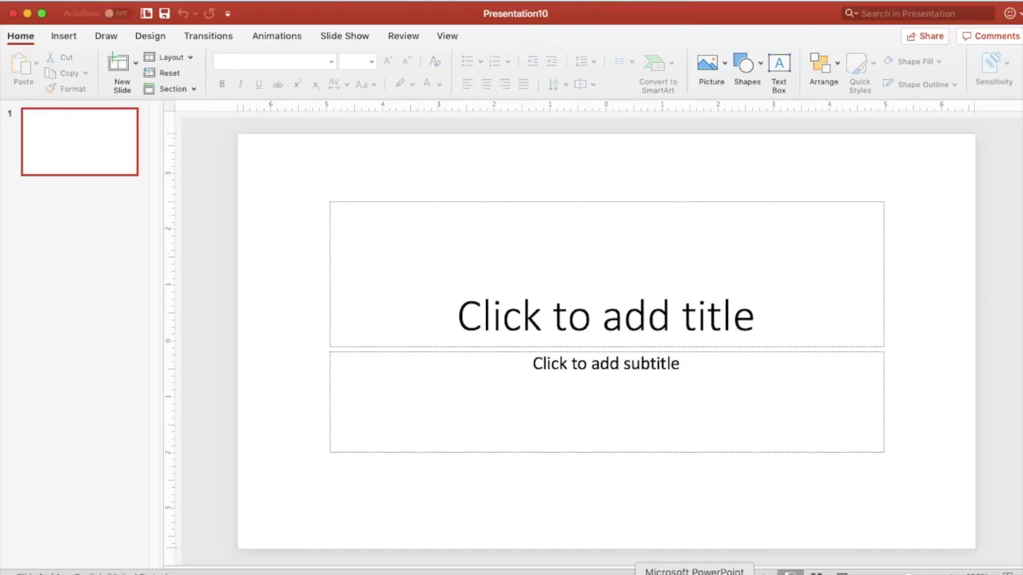
Set the slide size to Letter Paper portrait, 8.5 × 11 in, scaling the content up
{"action": "left_click", "coordinate": [112, 2]}
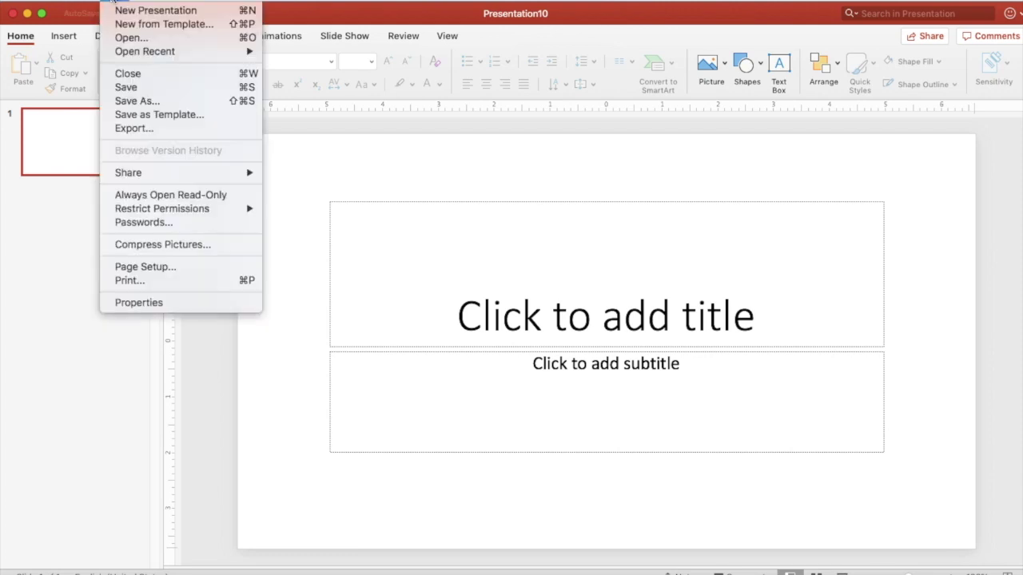
{"action": "left_click", "coordinate": [163, 268]}
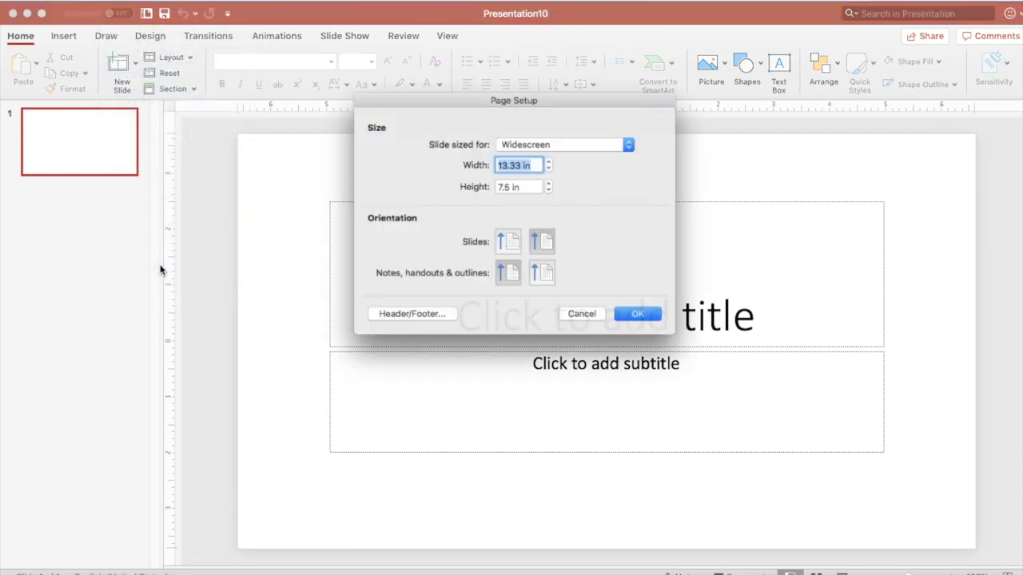
{"action": "left_click", "coordinate": [530, 142]}
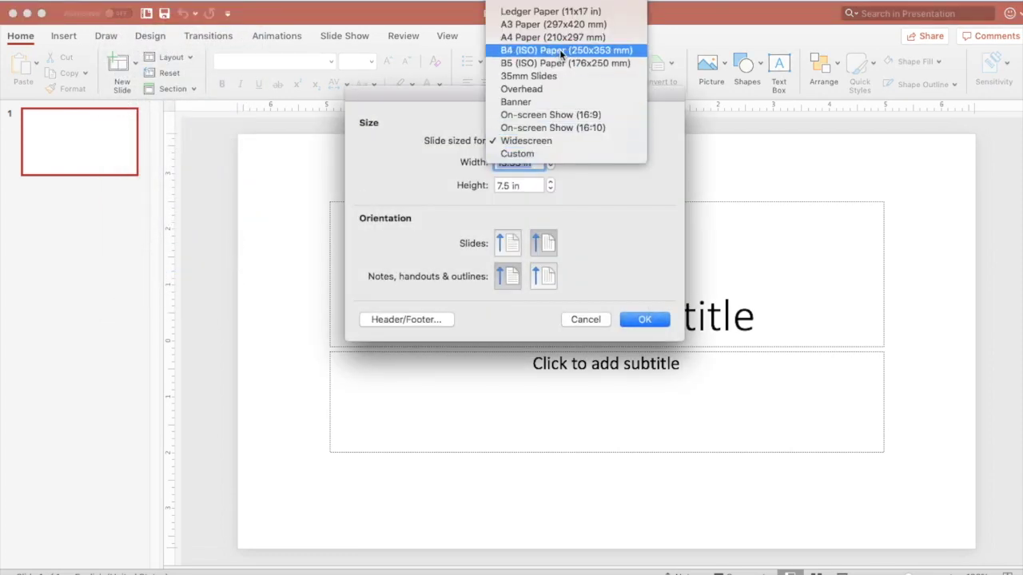
{"action": "left_click", "coordinate": [571, 13]}
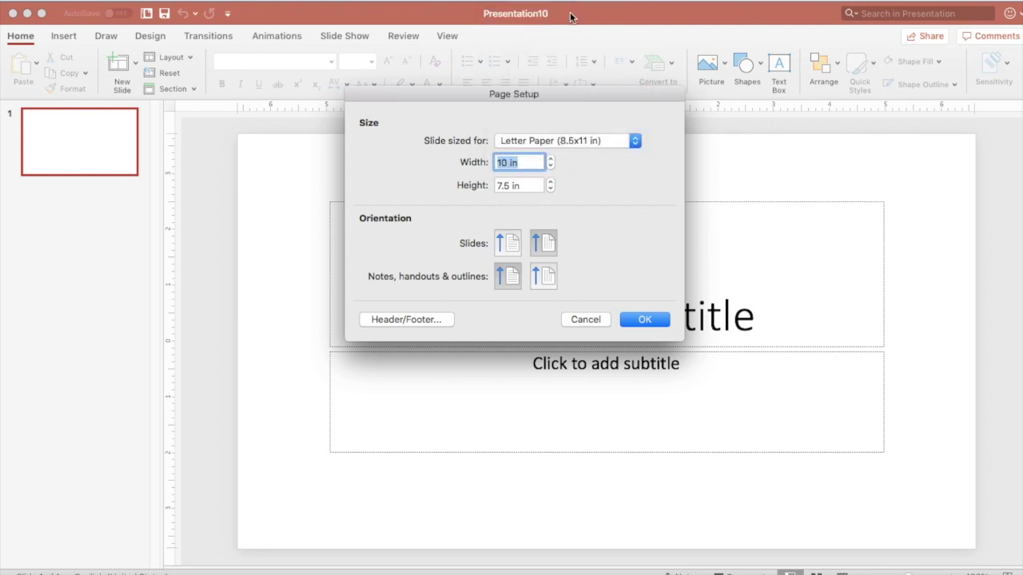
{"action": "left_click", "coordinate": [511, 246]}
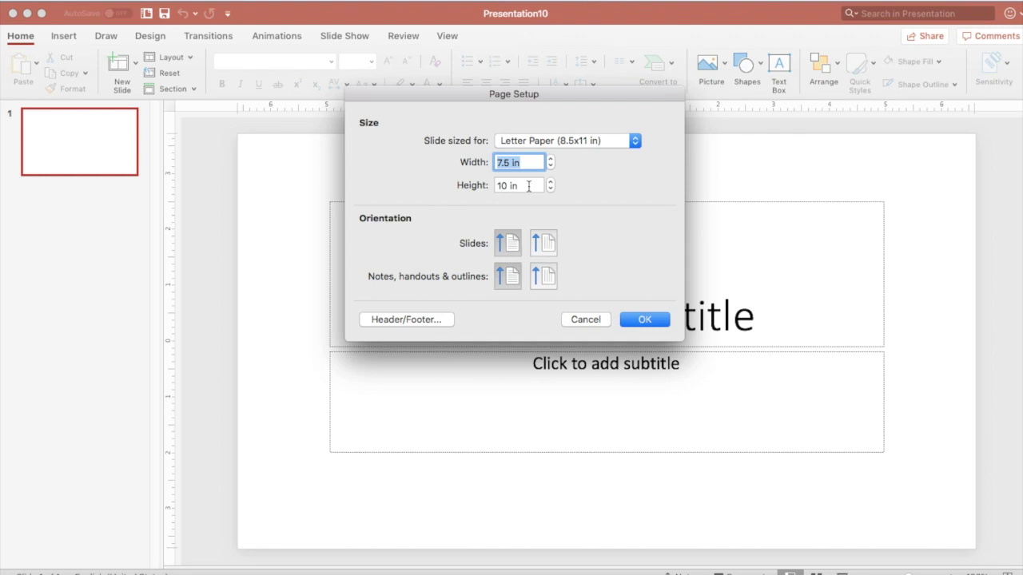
{"action": "type", "text": "8.5"}
{"action": "key", "text": "Tab"}
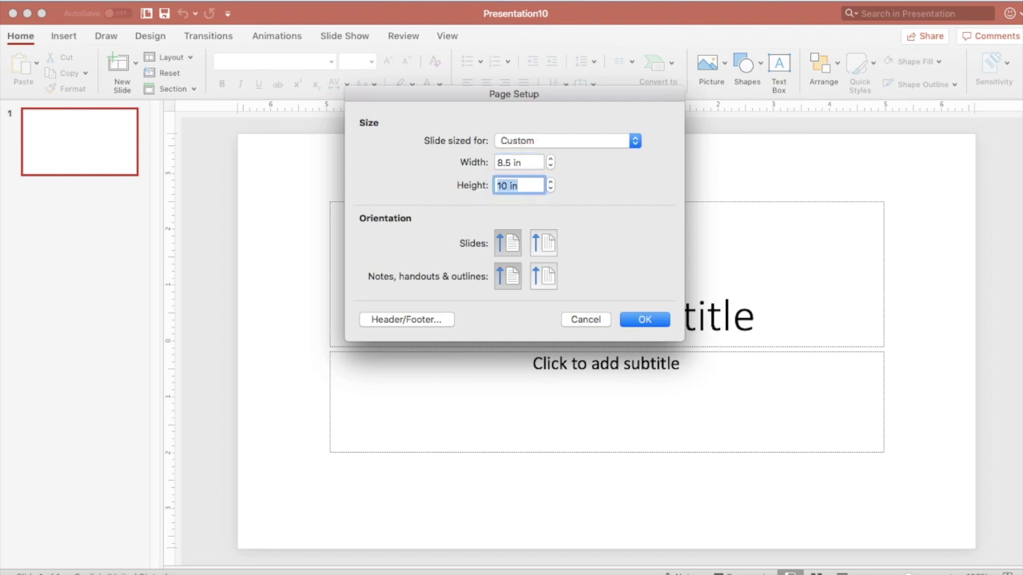
{"action": "type", "text": "11"}
{"action": "key", "text": "Tab"}
{"action": "left_click", "coordinate": [644, 321]}
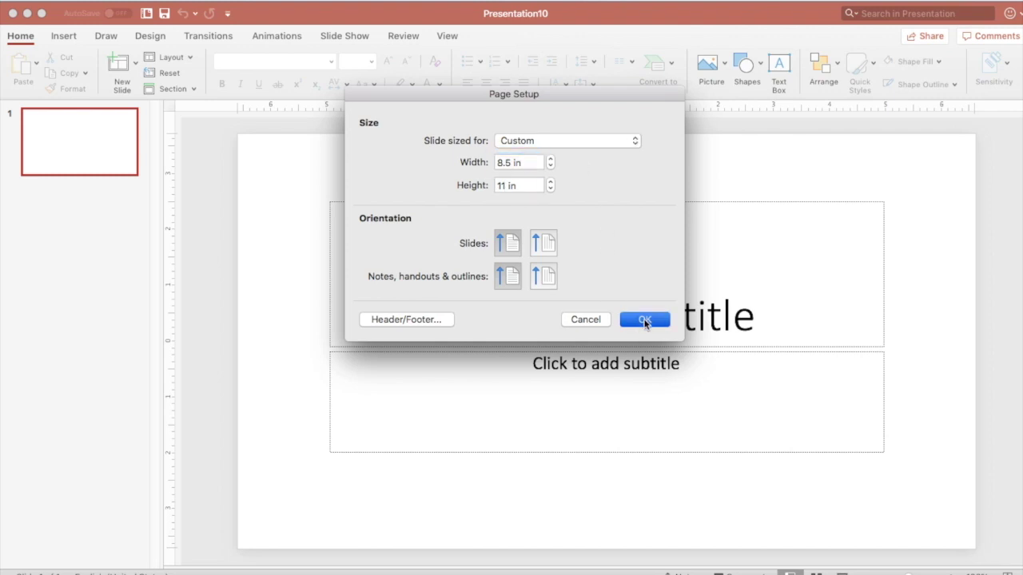
{"action": "left_click", "coordinate": [661, 225]}
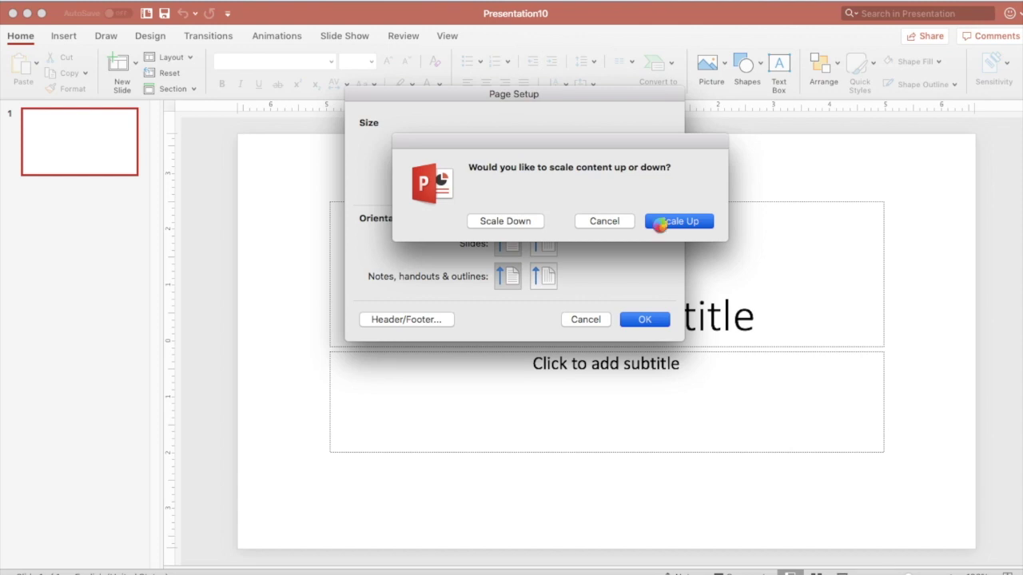
{"action": "left_click", "coordinate": [660, 224]}
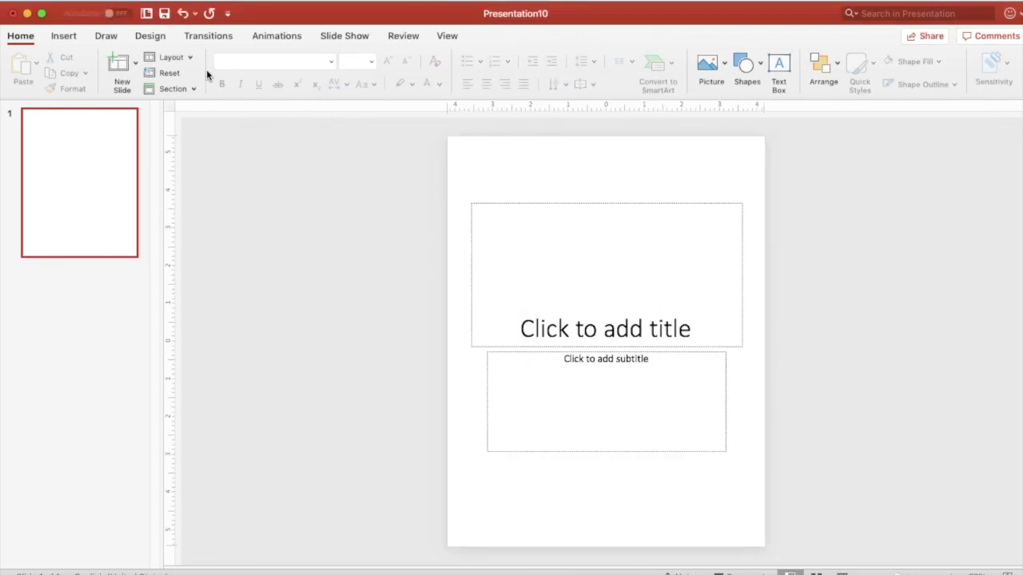
Make the slide Blank and draw a 3 × 3 in rectangle square at its top-left corner
{"action": "left_click", "coordinate": [190, 57]}
{"action": "left_click", "coordinate": [251, 197]}
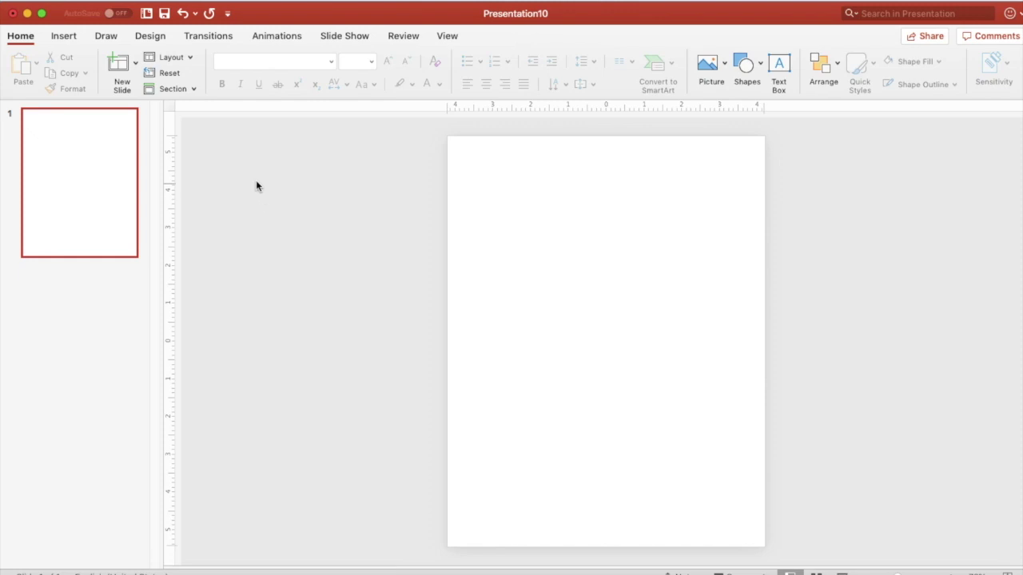
{"action": "left_click", "coordinate": [64, 36]}
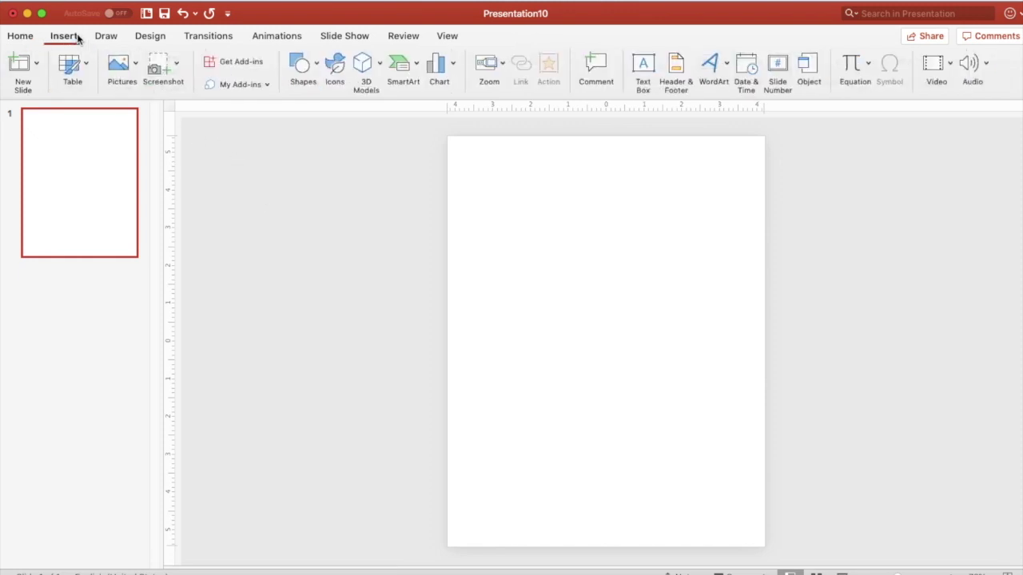
{"action": "left_click", "coordinate": [292, 76]}
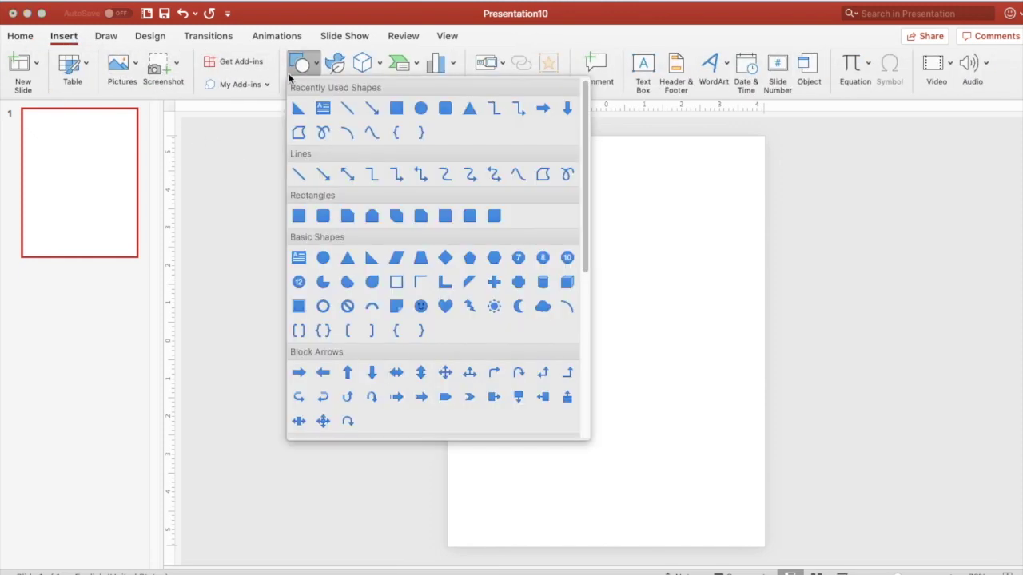
{"action": "left_click", "coordinate": [297, 212]}
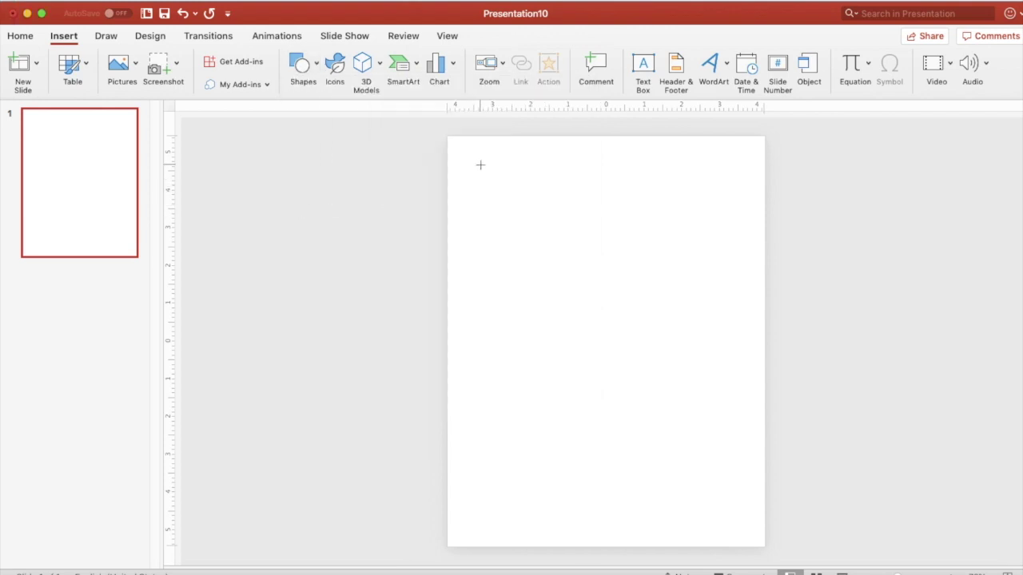
{"action": "left_click_drag", "start_coordinate": [467, 157], "coordinate": [554, 255]}
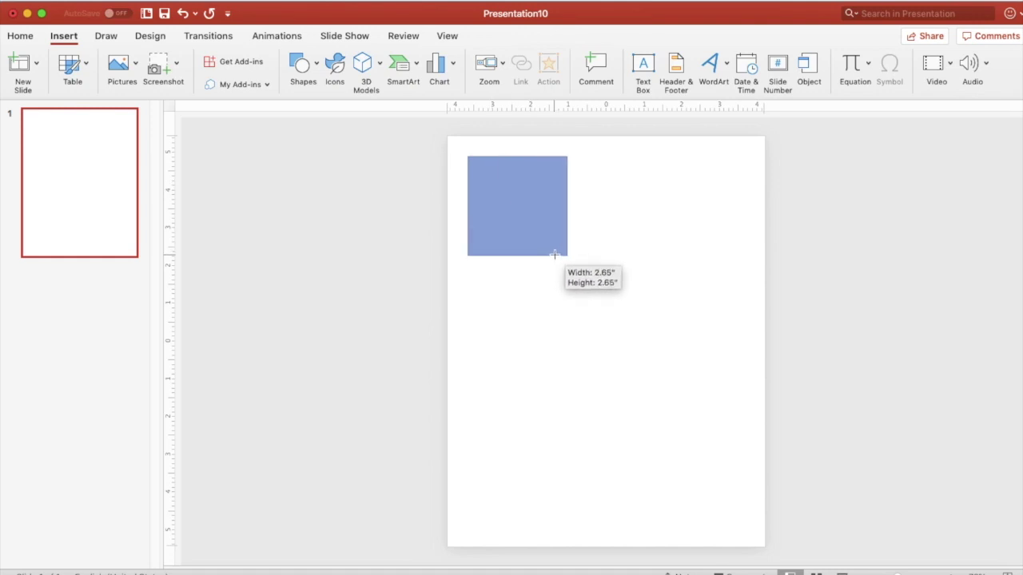
{"action": "left_click_drag", "start_coordinate": [554, 255], "coordinate": [561, 266]}
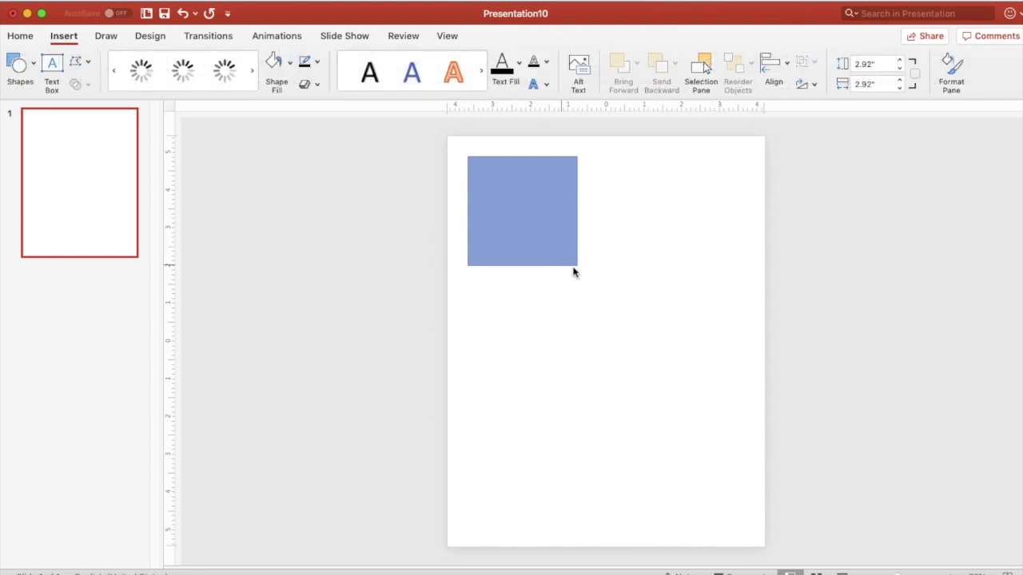
{"action": "left_click", "coordinate": [903, 61]}
{"action": "left_click", "coordinate": [902, 67]}
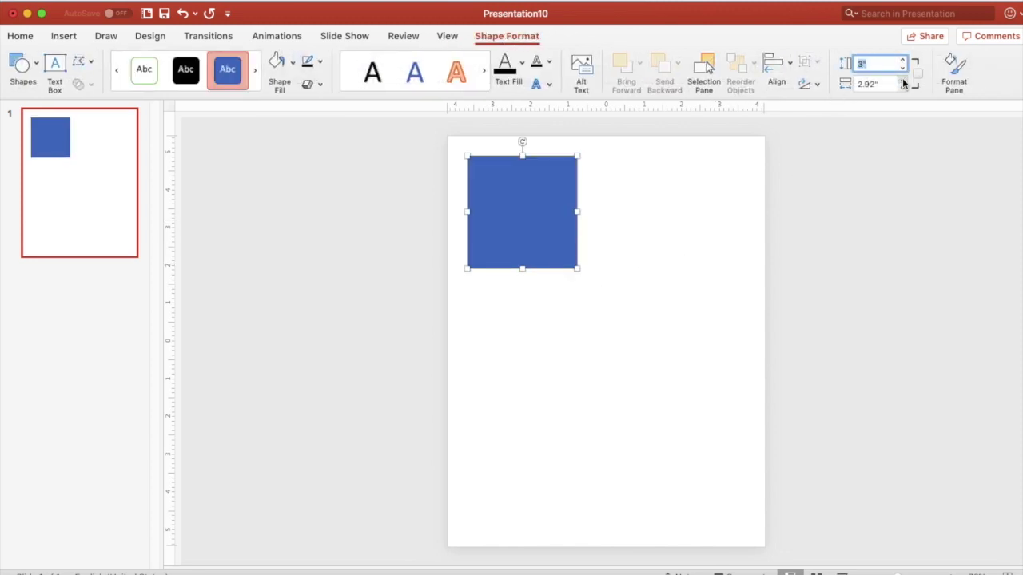
{"action": "left_click", "coordinate": [903, 80]}
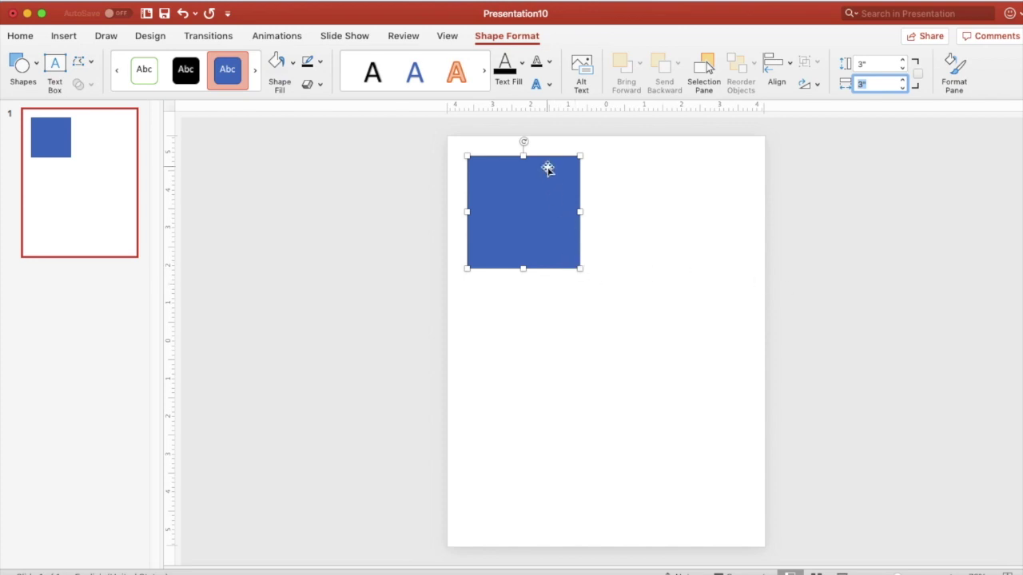
{"action": "left_click_drag", "start_coordinate": [545, 155], "coordinate": [542, 150]}
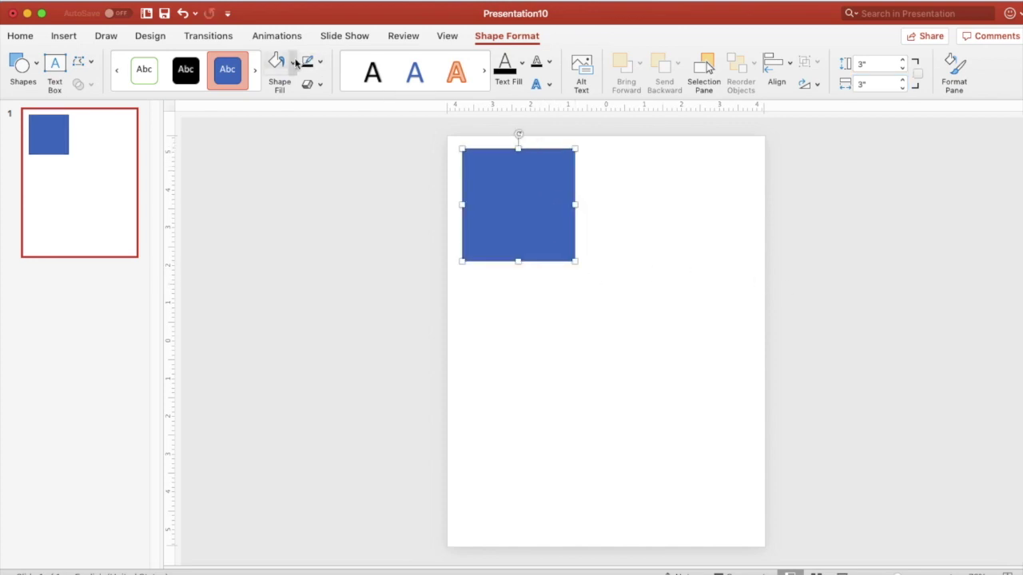
Remove the square's fill and give it a black outline
{"action": "left_click", "coordinate": [278, 62]}
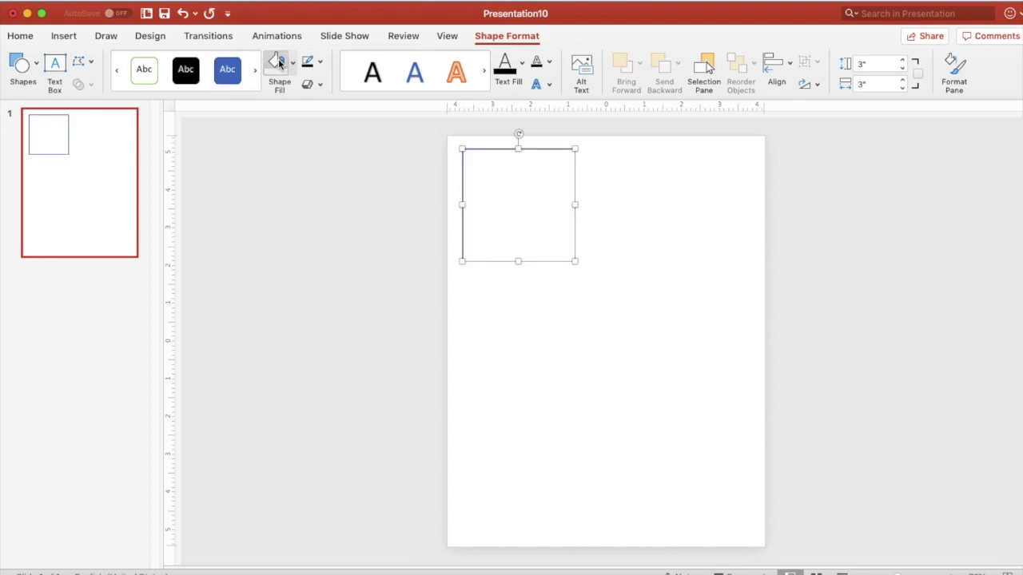
{"action": "left_click", "coordinate": [320, 62]}
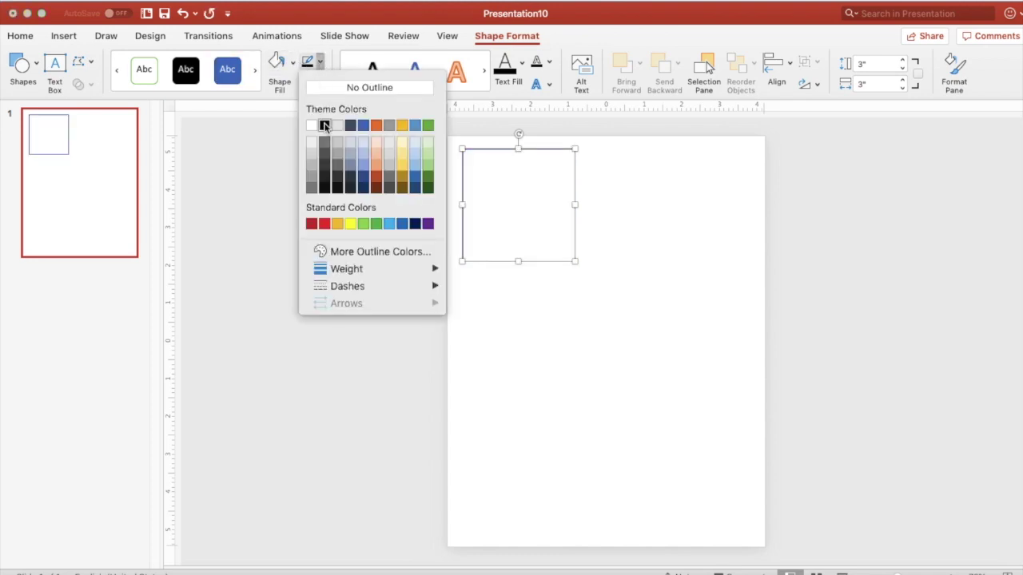
{"action": "left_click", "coordinate": [324, 125]}
{"action": "left_click", "coordinate": [325, 180]}
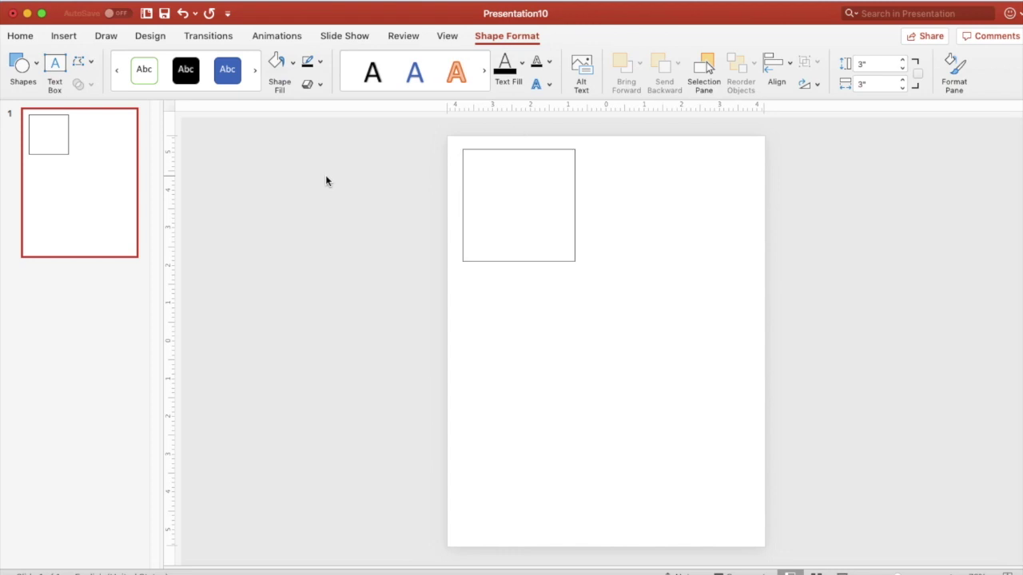
Copy the square and paste two duplicates stacked below it down the left side
{"action": "left_click", "coordinate": [514, 148]}
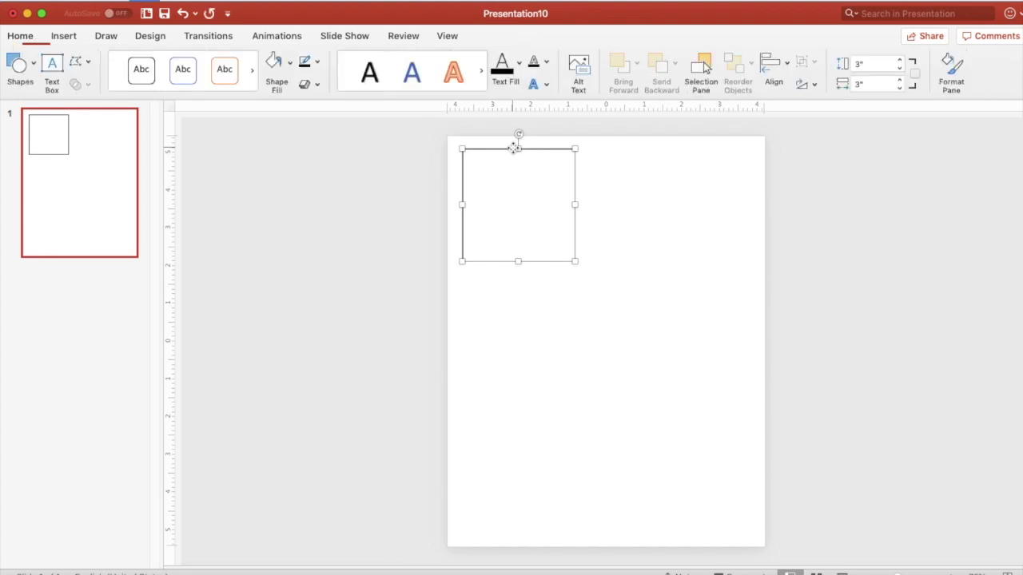
{"action": "key", "text": "super+c"}
{"action": "key", "text": "super+v"}
{"action": "left_click_drag", "start_coordinate": [520, 155], "coordinate": [514, 274]}
{"action": "key", "text": "super+v"}
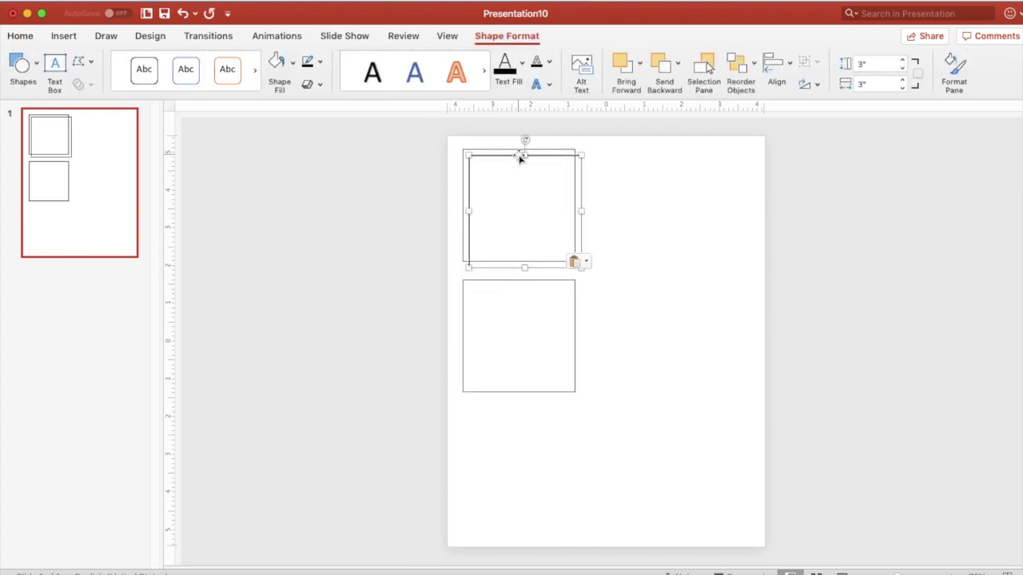
{"action": "left_click_drag", "start_coordinate": [519, 158], "coordinate": [513, 407]}
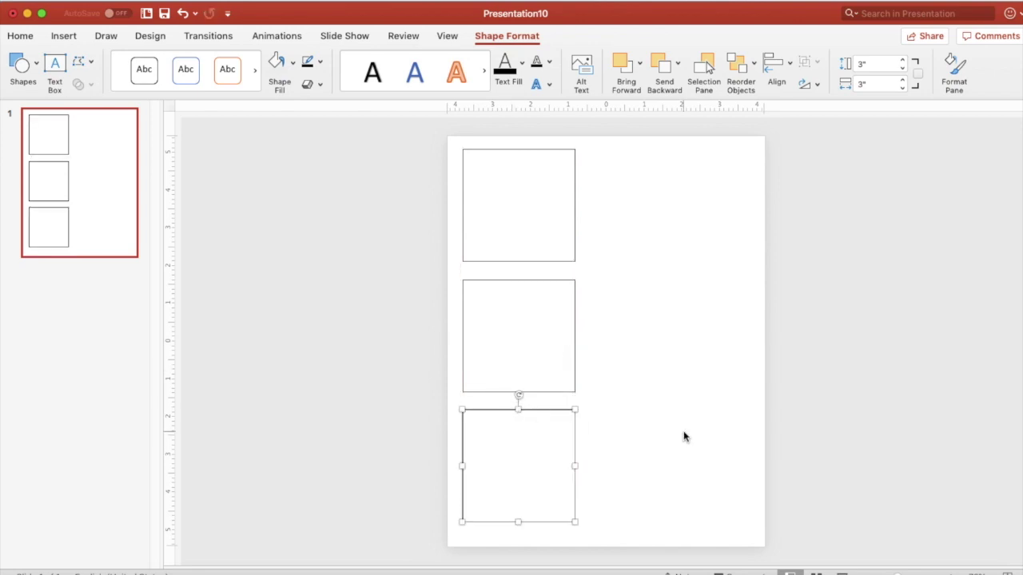
{"action": "left_click", "coordinate": [685, 426]}
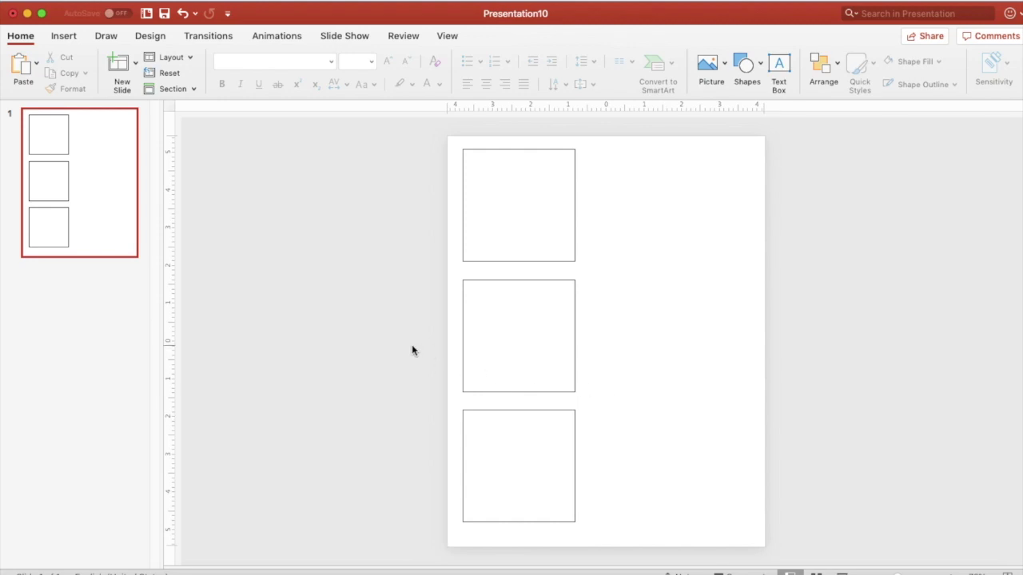
{"action": "left_click", "coordinate": [64, 36]}
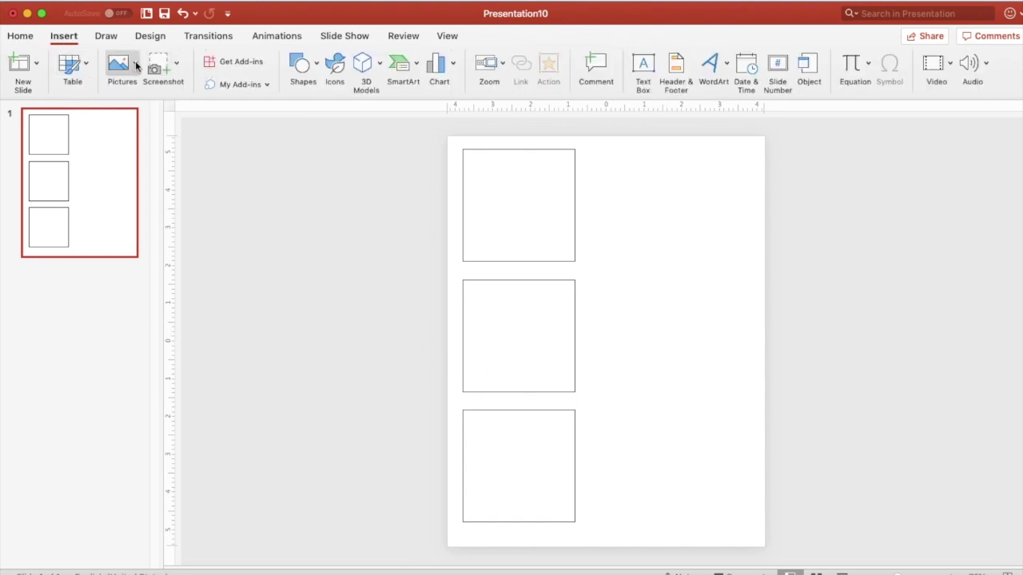
Draw an unfilled 2-inch square beside the top square and paste a copy below it
{"action": "left_click", "coordinate": [303, 64]}
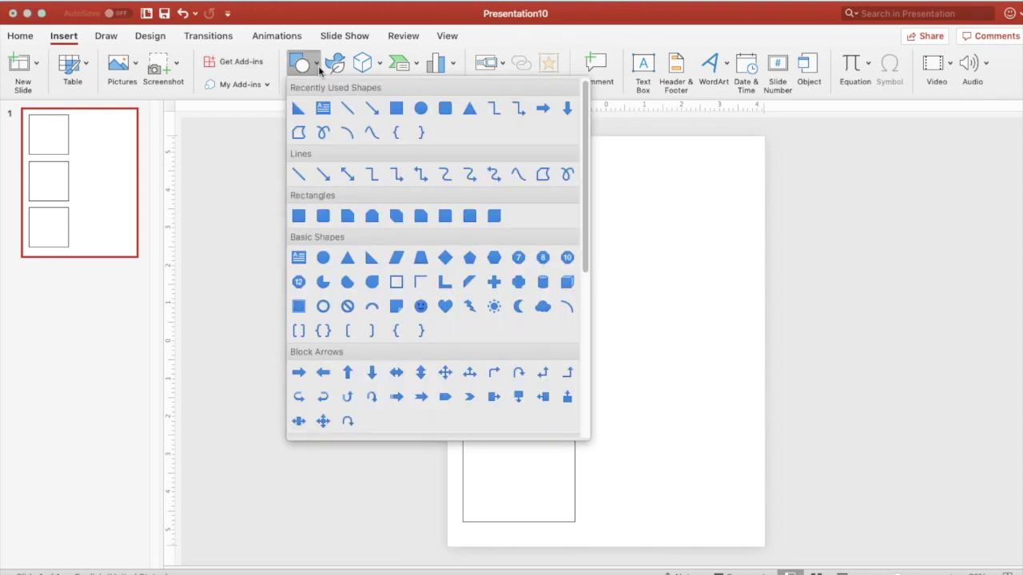
{"action": "left_click", "coordinate": [296, 215]}
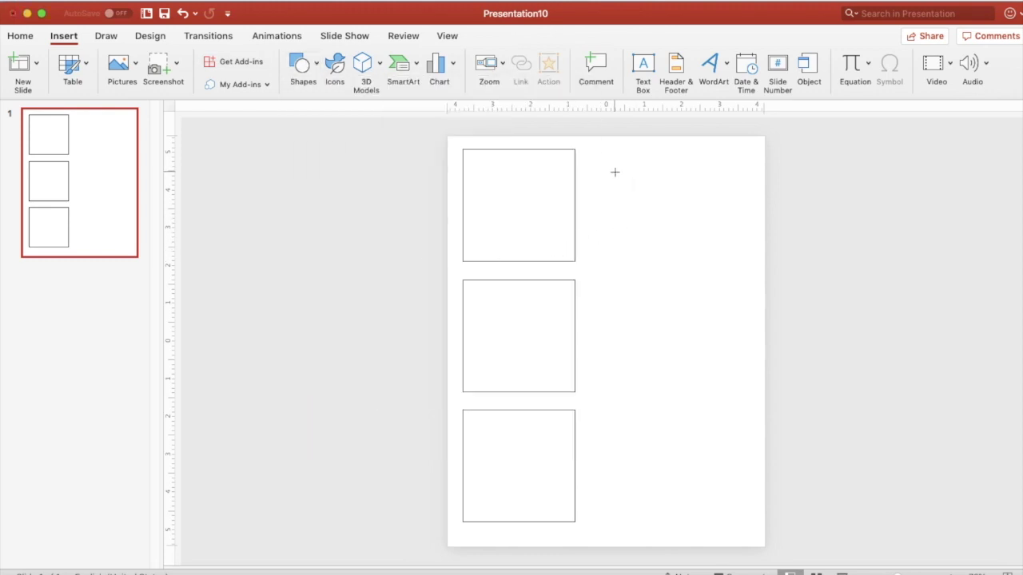
{"action": "left_click_drag", "start_coordinate": [614, 172], "coordinate": [681, 246]}
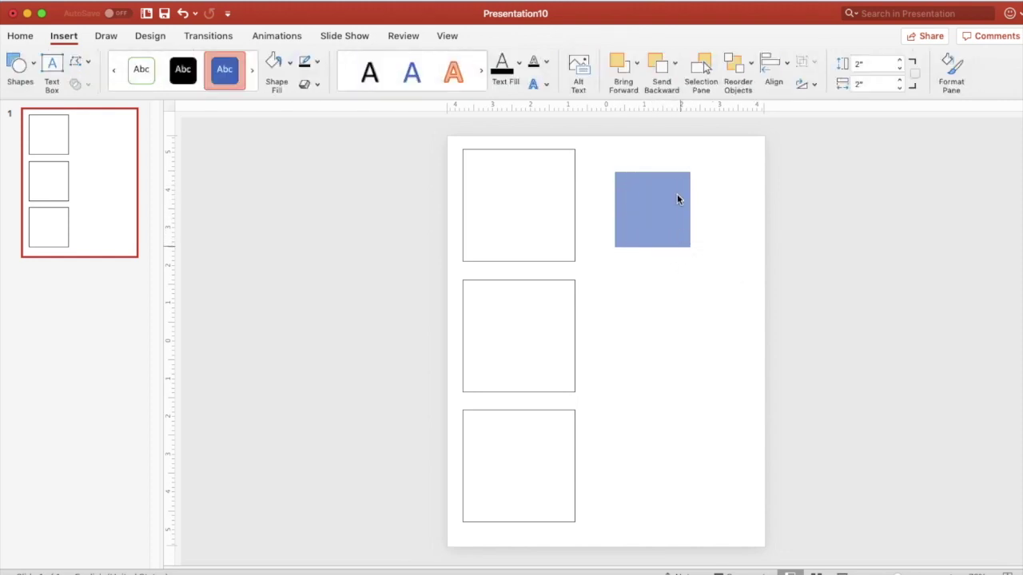
{"action": "left_click_drag", "start_coordinate": [672, 174], "coordinate": [676, 150]}
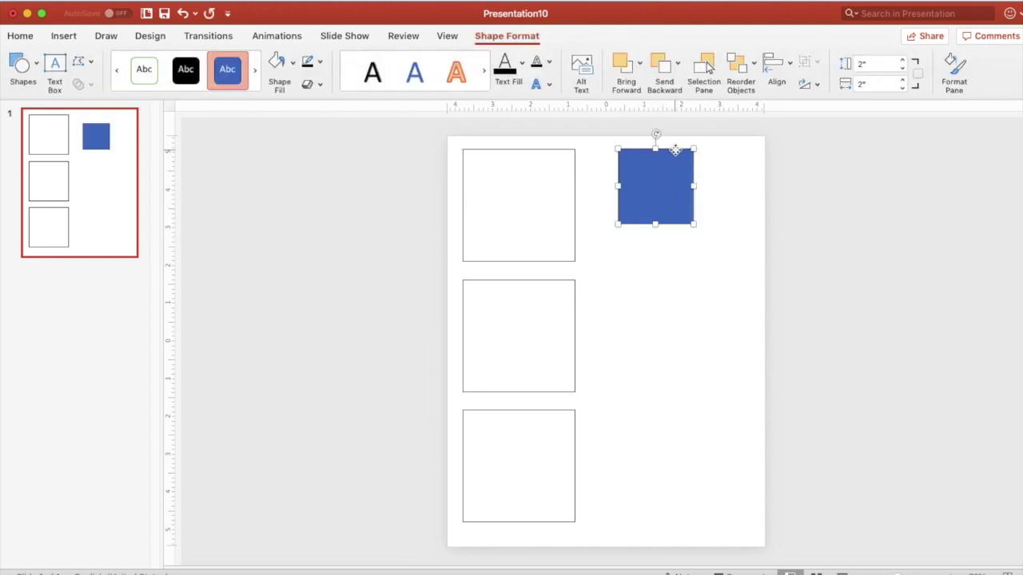
{"action": "left_click", "coordinate": [277, 62]}
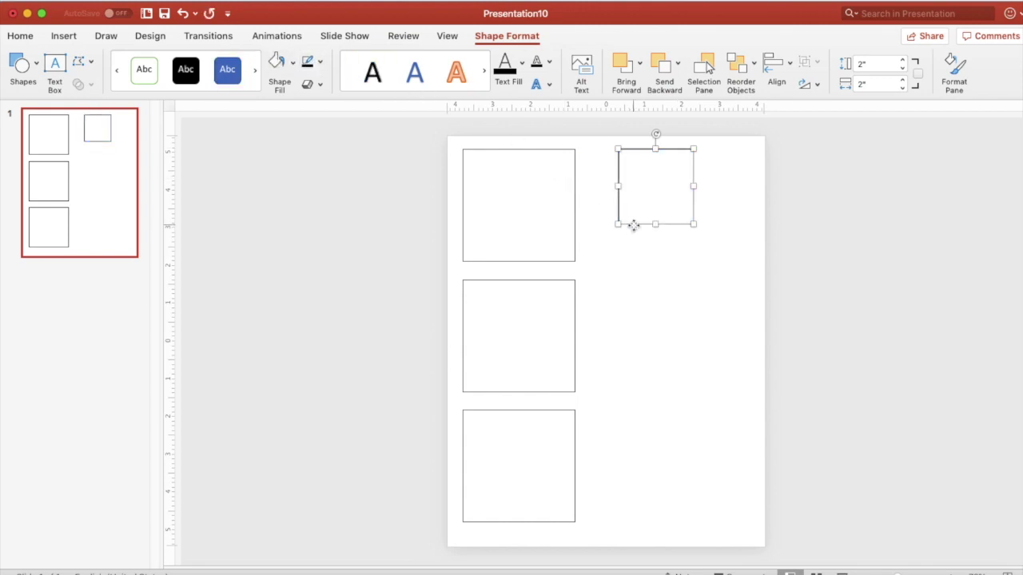
{"action": "key", "text": "super+v"}
{"action": "left_click_drag", "start_coordinate": [633, 228], "coordinate": [629, 309]}
{"action": "left_click", "coordinate": [653, 351]}
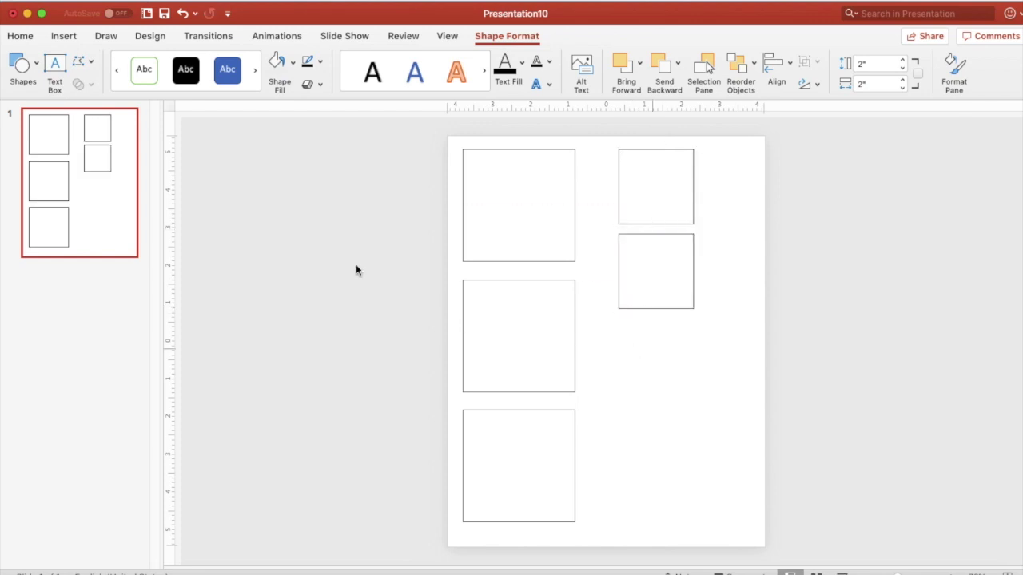
Draw a rectangle sized 1.5 in high by 2 in wide under the small squares
{"action": "left_click", "coordinate": [64, 37]}
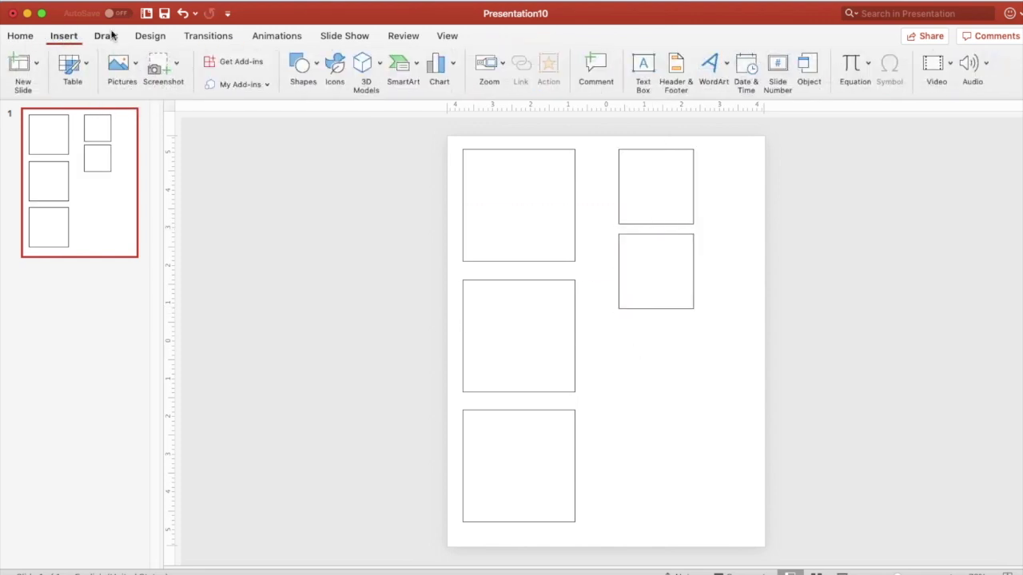
{"action": "left_click", "coordinate": [303, 66]}
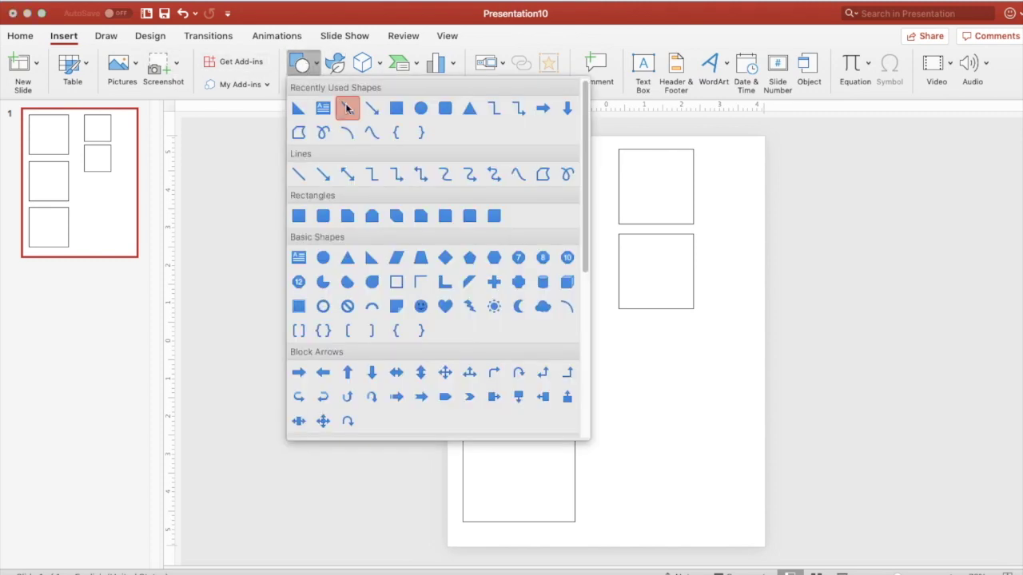
{"action": "left_click", "coordinate": [397, 107]}
{"action": "left_click_drag", "start_coordinate": [607, 327], "coordinate": [699, 380]}
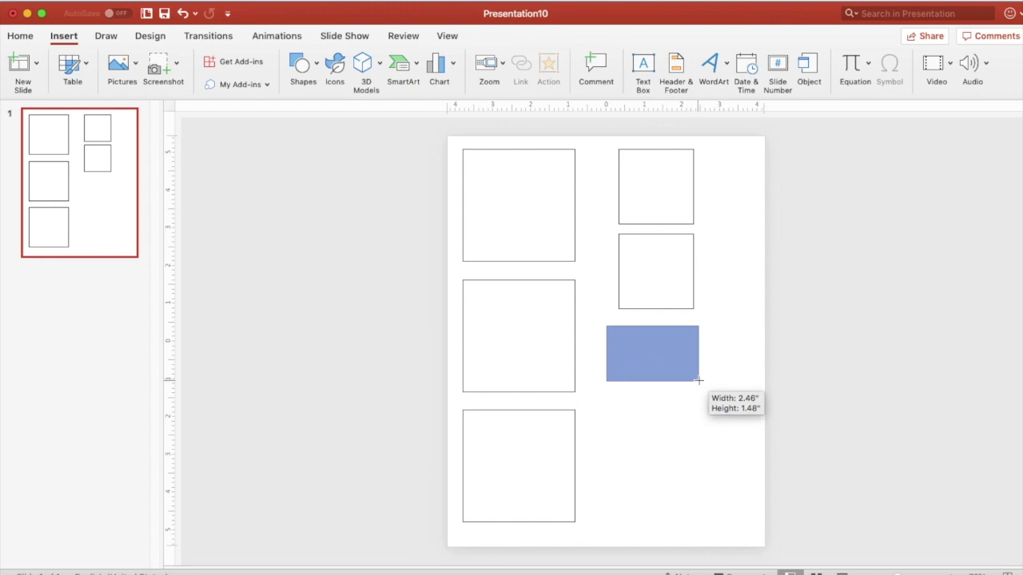
{"action": "left_click_drag", "start_coordinate": [791, 367], "coordinate": [791, 366]}
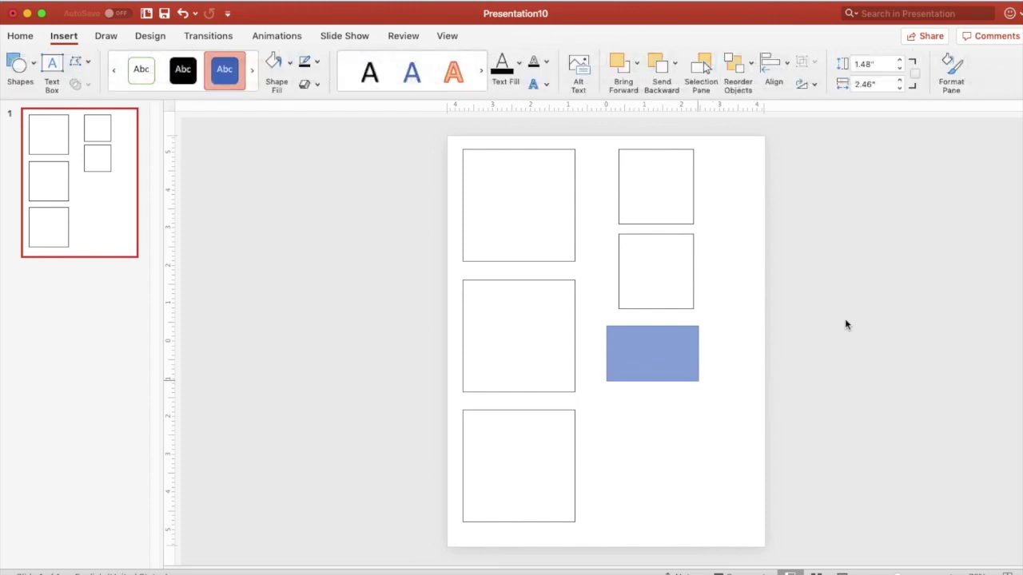
{"action": "left_click", "coordinate": [903, 61]}
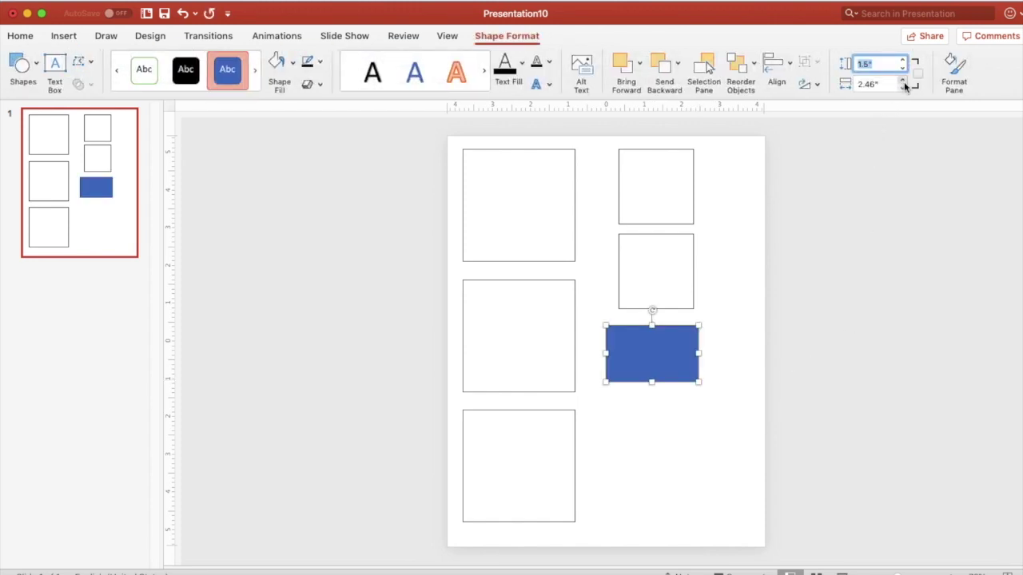
{"action": "left_click", "coordinate": [903, 87]}
{"action": "left_click", "coordinate": [903, 87]}
{"action": "left_click", "coordinate": [903, 88]}
{"action": "left_click", "coordinate": [903, 87]}
{"action": "left_click", "coordinate": [903, 88]}
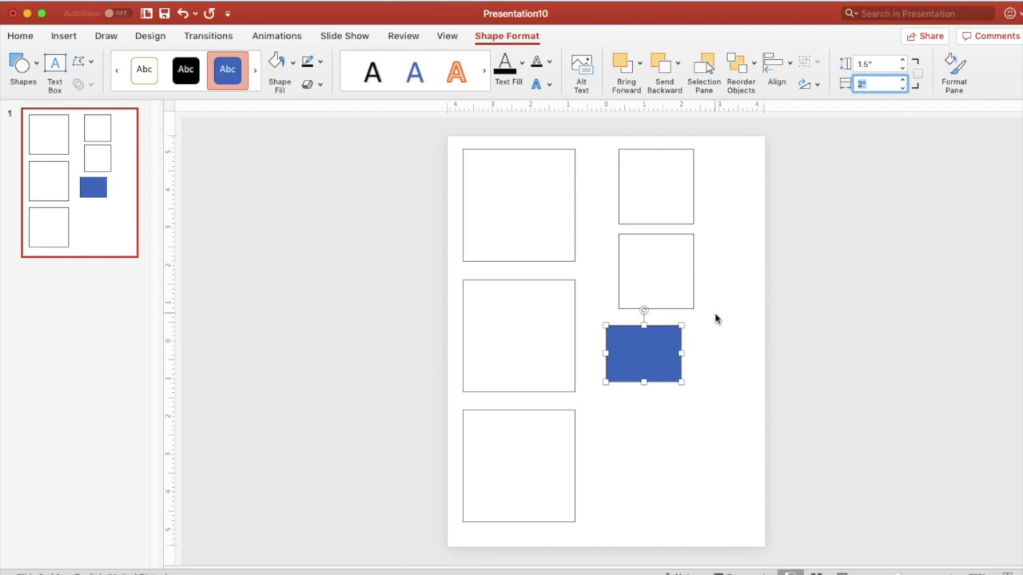
{"action": "mouse_move", "coordinate": [663, 325]}
{"action": "left_mouse_down"}
{"action": "mouse_move", "coordinate": [682, 330]}
{"action": "mouse_move", "coordinate": [676, 335]}
{"action": "left_mouse_up"}
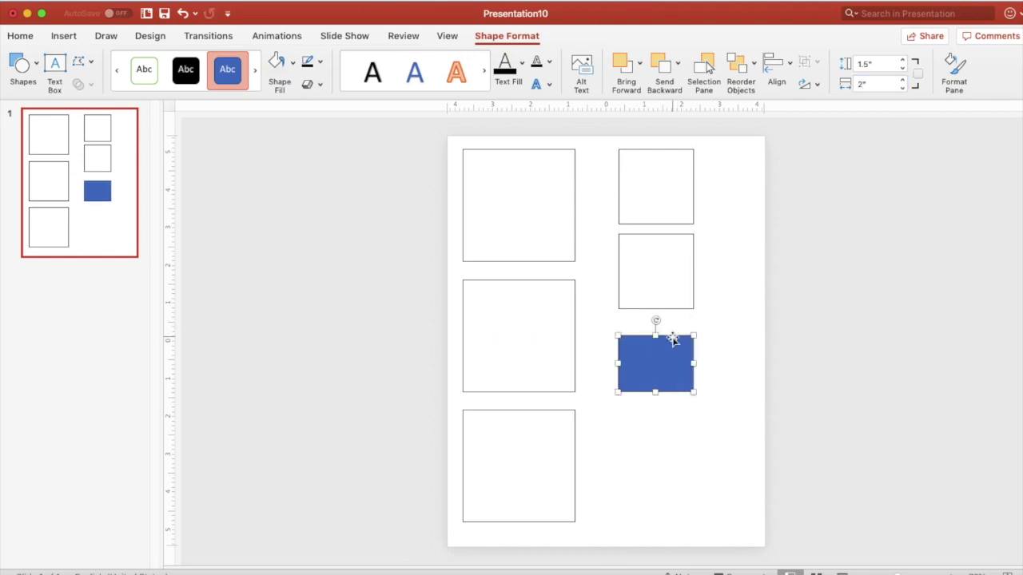
Remove the rectangle's blue fill and paste a copy below it
{"action": "key", "text": "super+z"}
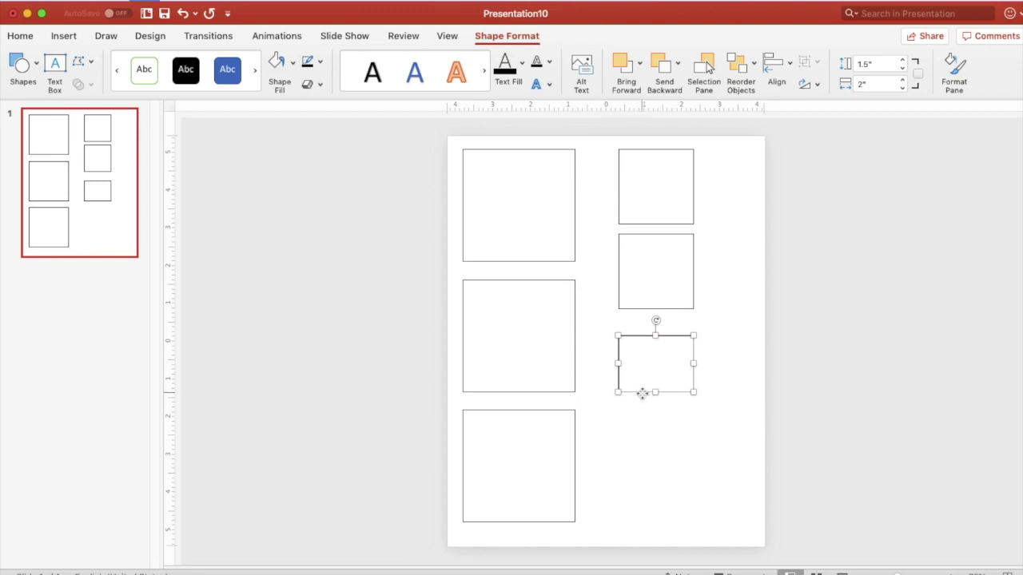
{"action": "key", "text": "super+v"}
{"action": "left_click_drag", "start_coordinate": [640, 395], "coordinate": [640, 464]}
{"action": "left_click", "coordinate": [717, 471]}
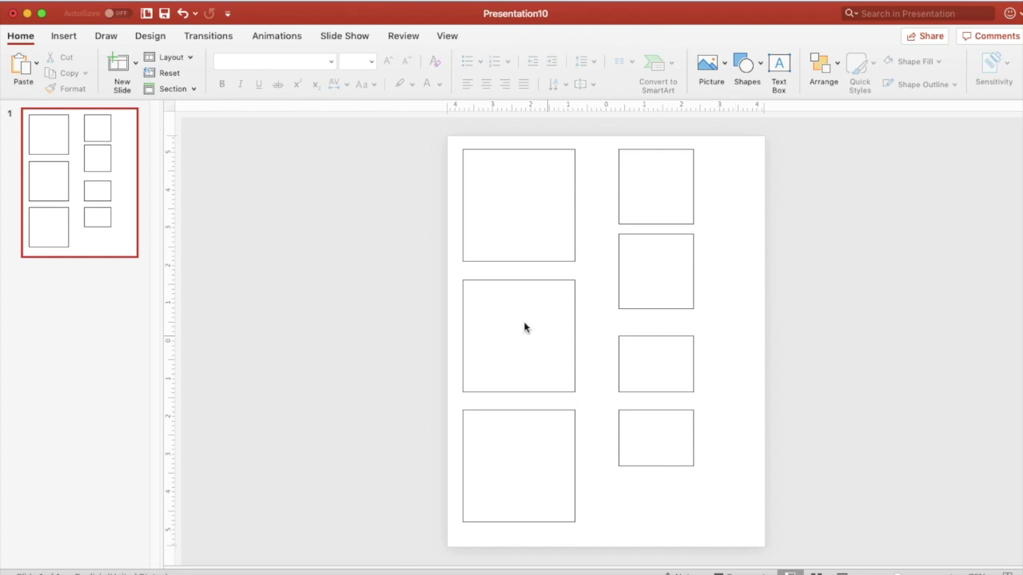
Duplicate slide 1 so its seven outlined shapes appear again as slide 2
{"action": "right_click", "coordinate": [124, 243]}
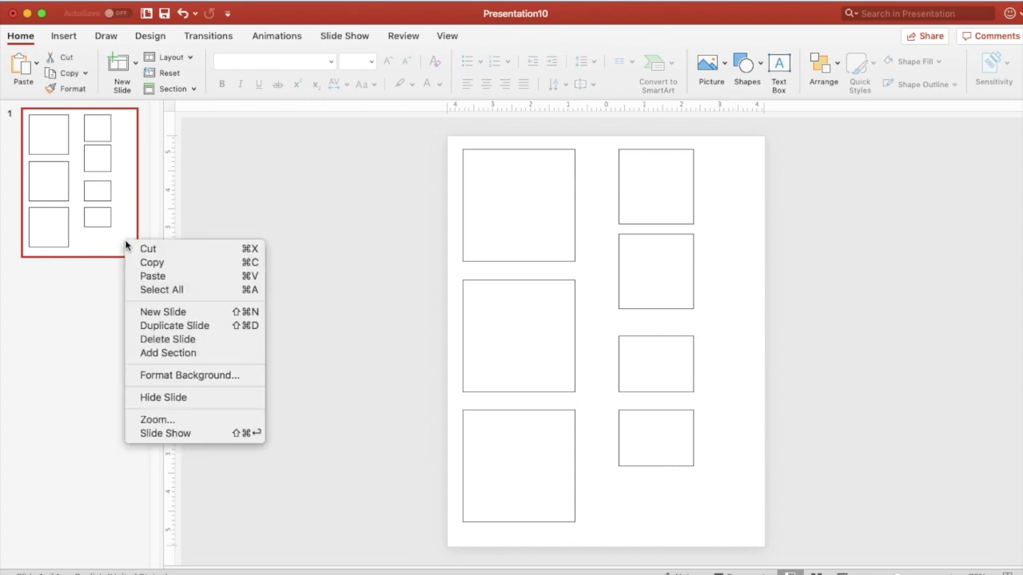
{"action": "left_click", "coordinate": [182, 325]}
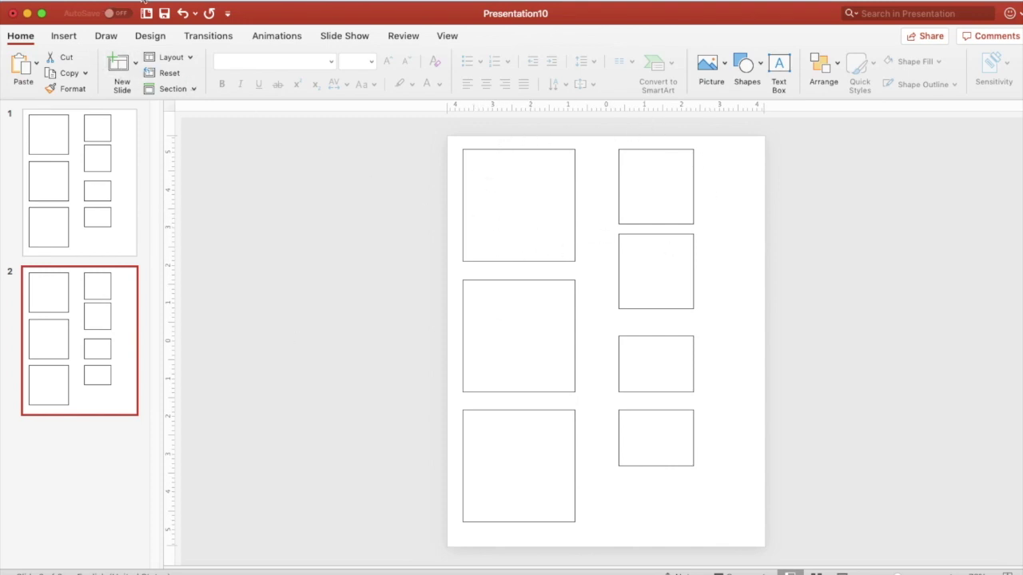
{"action": "left_click", "coordinate": [61, 40]}
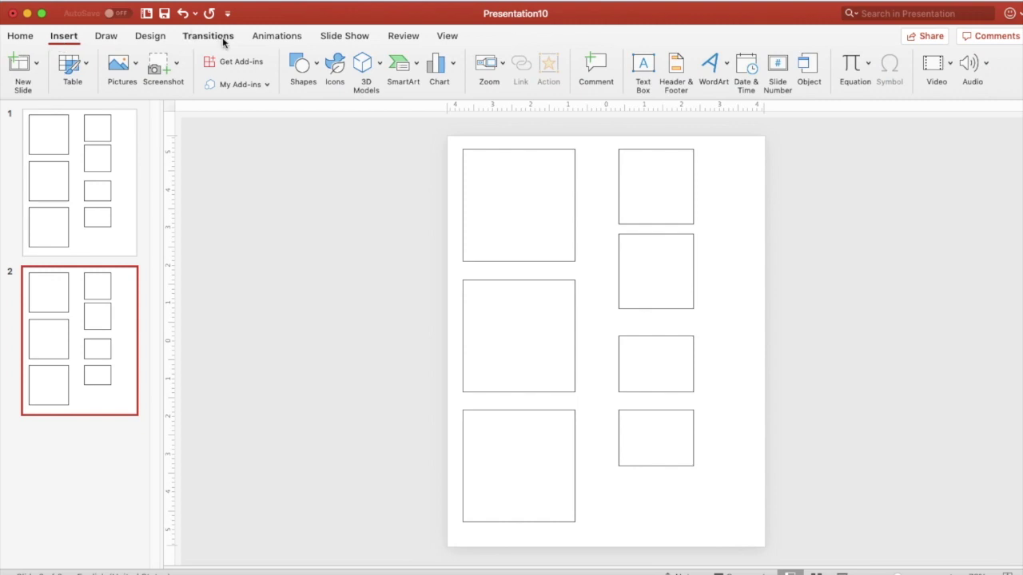
Insert the flowered doodle border image from file onto slide 2
{"action": "left_click", "coordinate": [317, 60]}
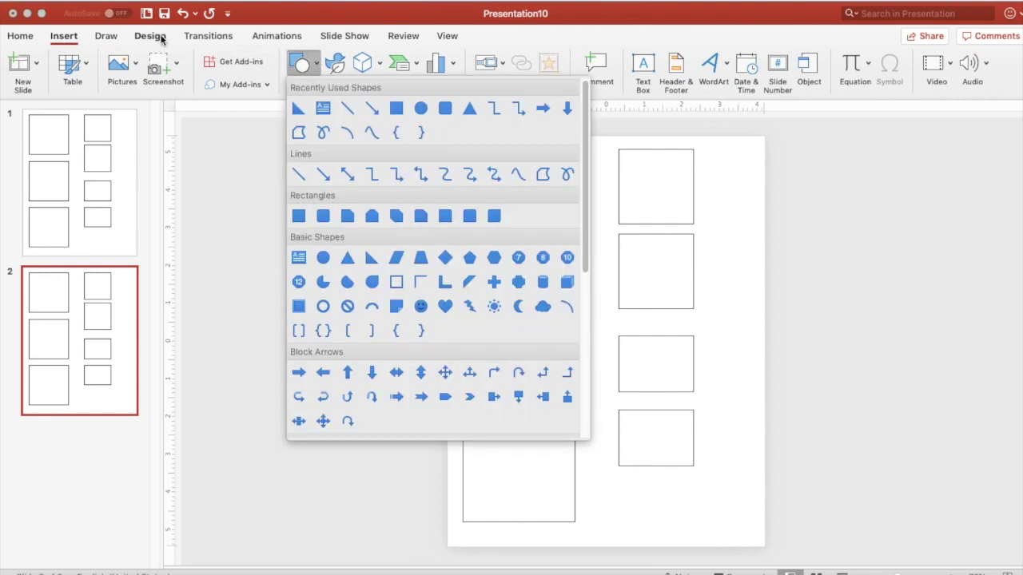
{"action": "left_click", "coordinate": [133, 64]}
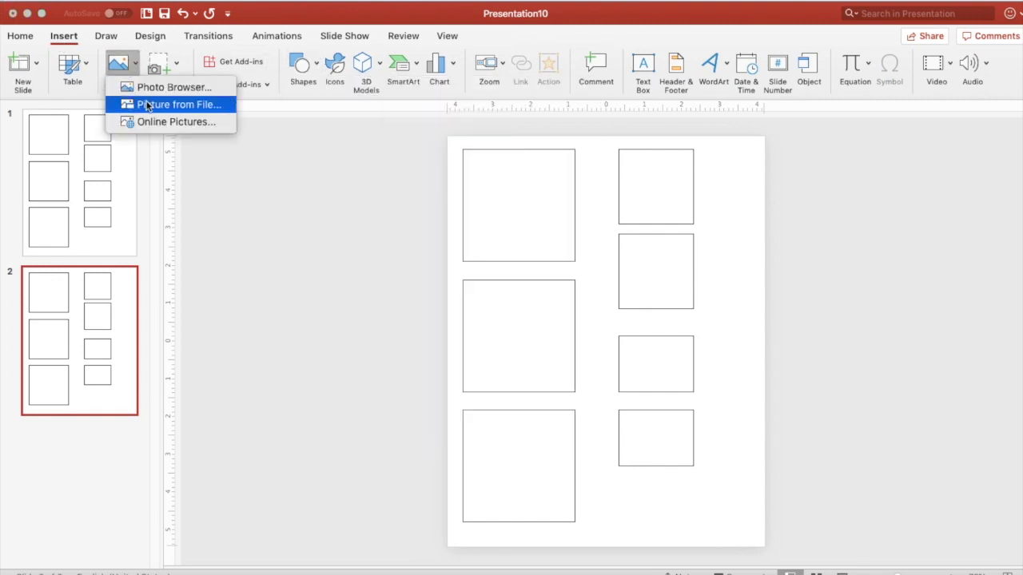
{"action": "left_click", "coordinate": [176, 104]}
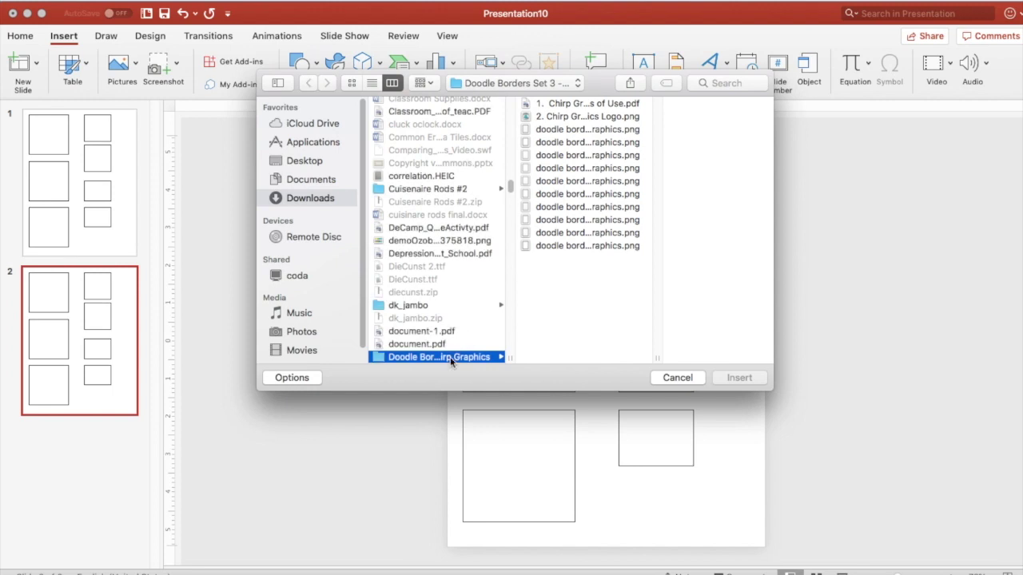
{"action": "left_click", "coordinate": [573, 166]}
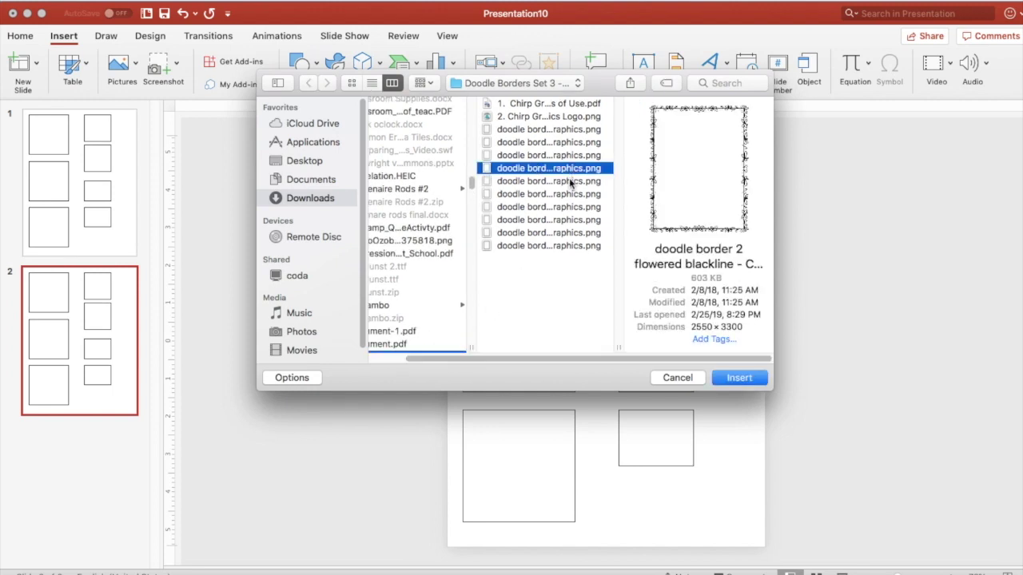
{"action": "left_click", "coordinate": [756, 379]}
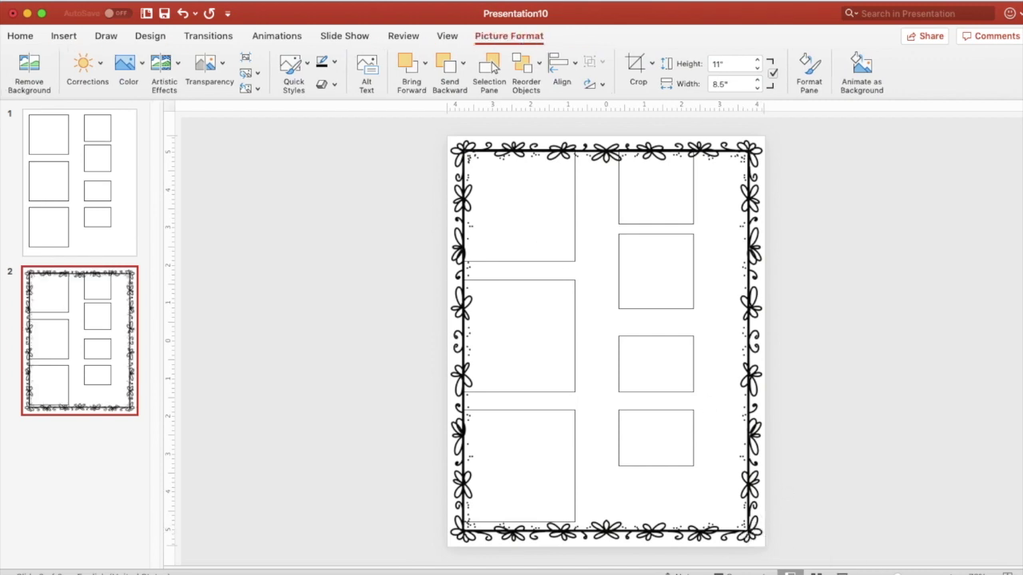
Resize the border picture to 3 × 3 in and fit it over the top-left frame
{"action": "mouse_move", "coordinate": [451, 142]}
{"action": "left_mouse_down"}
{"action": "mouse_move", "coordinate": [676, 410]}
{"action": "mouse_move", "coordinate": [662, 359]}
{"action": "mouse_move", "coordinate": [518, 155]}
{"action": "left_mouse_up"}
{"action": "left_click", "coordinate": [963, 573]}
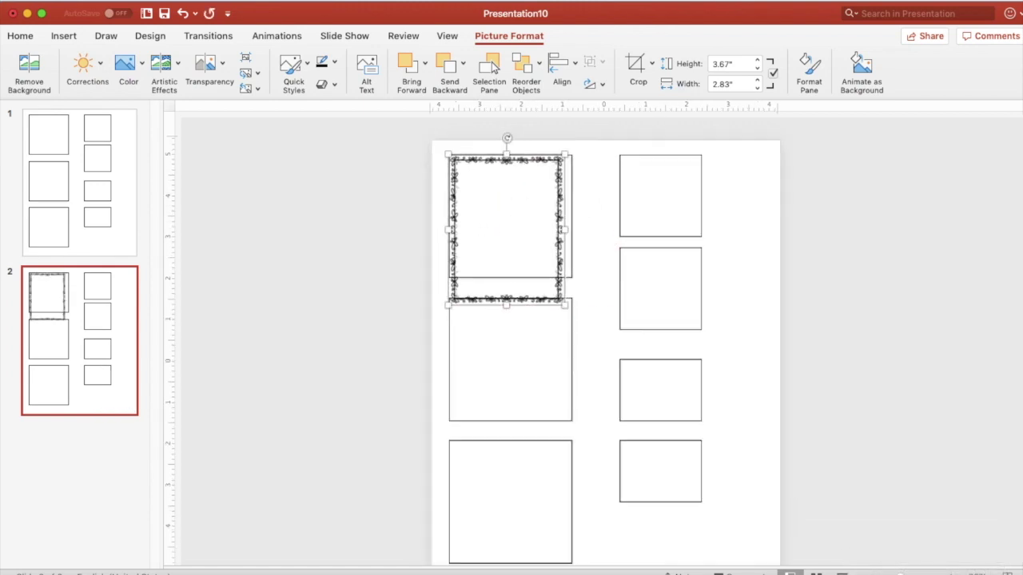
{"action": "left_click", "coordinate": [963, 573]}
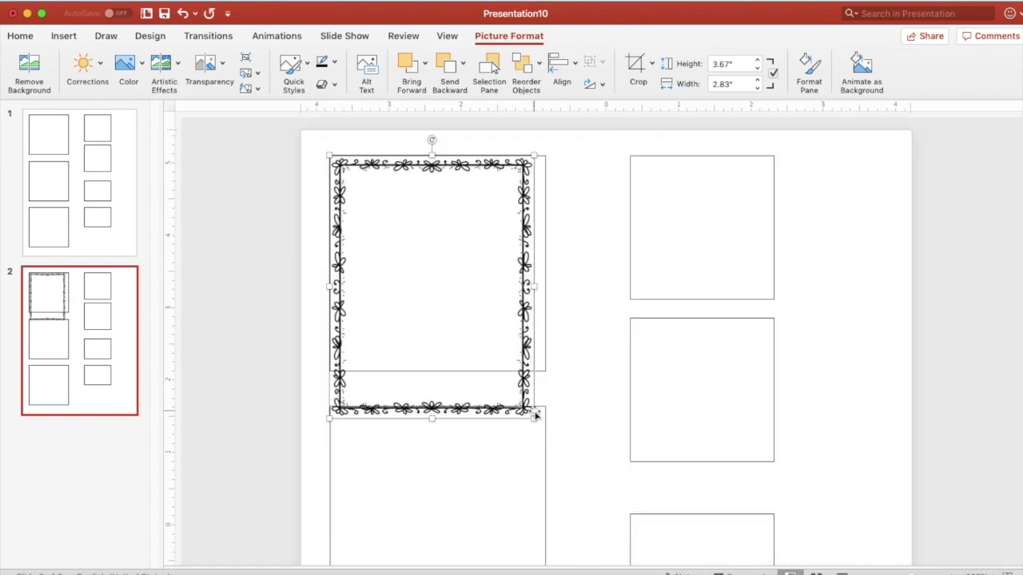
{"action": "left_click_drag", "start_coordinate": [533, 417], "coordinate": [520, 400]}
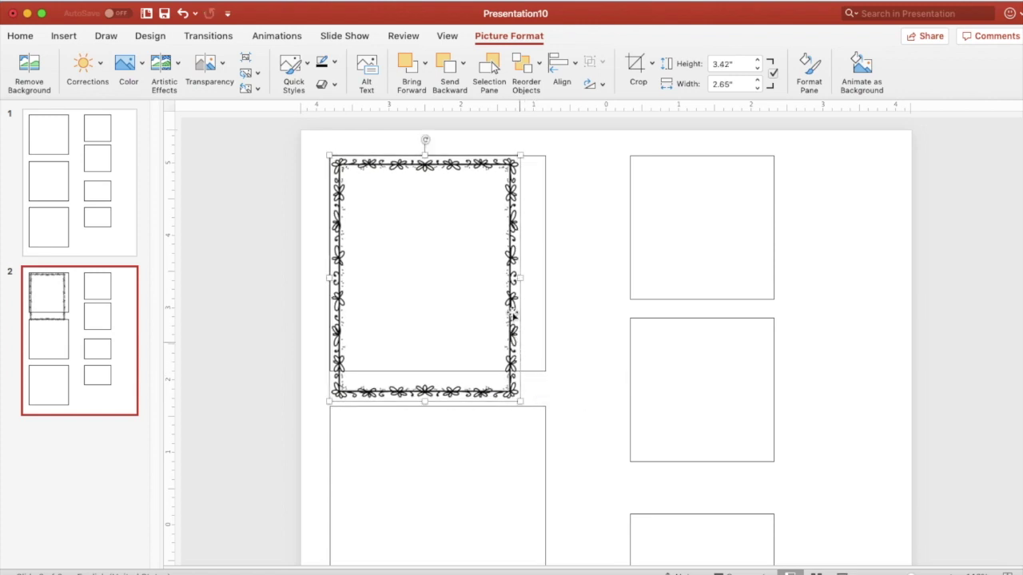
{"action": "left_click_drag", "start_coordinate": [520, 276], "coordinate": [546, 278]}
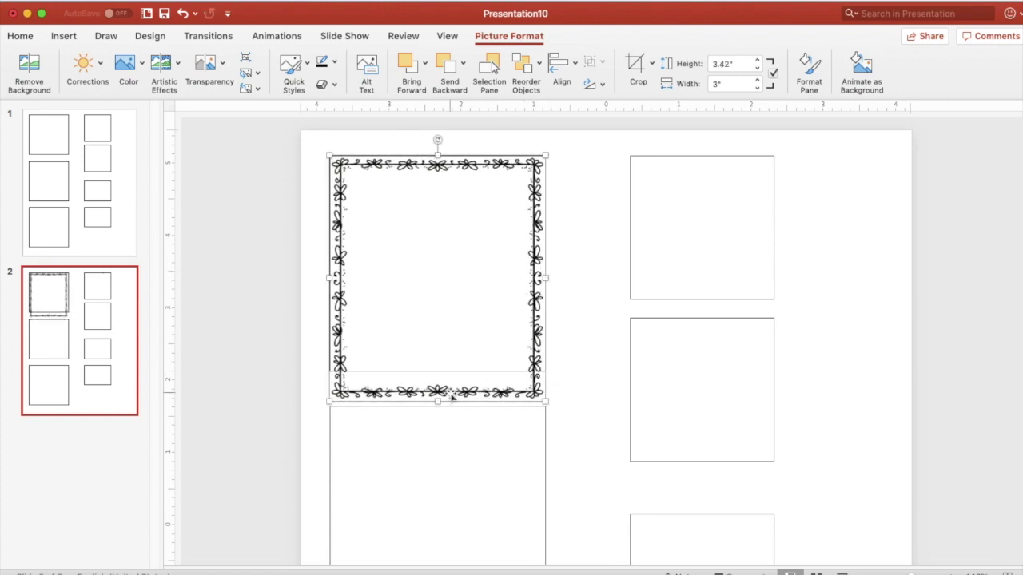
{"action": "left_click_drag", "start_coordinate": [439, 404], "coordinate": [446, 368]}
{"action": "left_click_drag", "start_coordinate": [446, 298], "coordinate": [446, 299]}
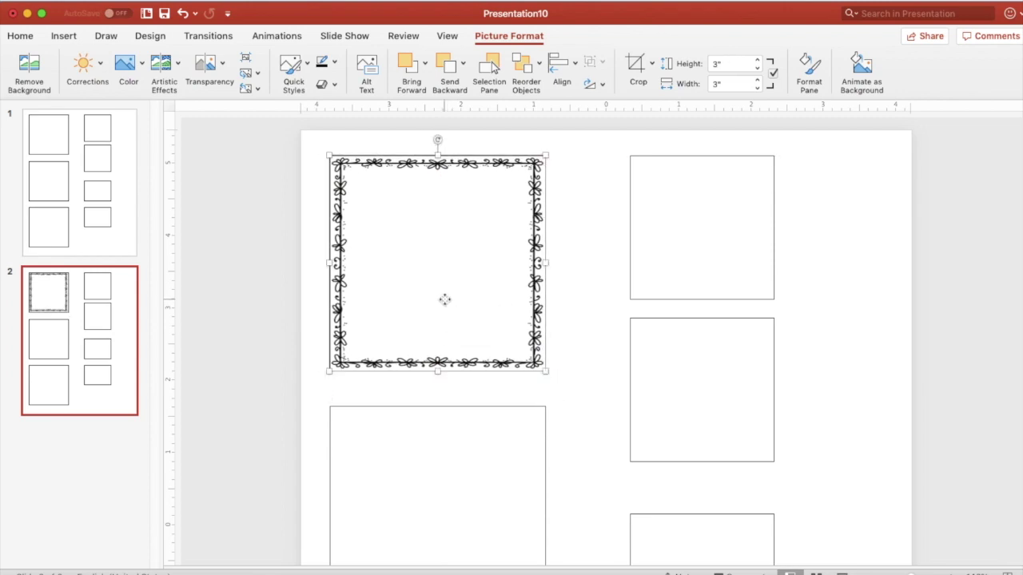
{"action": "left_click", "coordinate": [64, 36]}
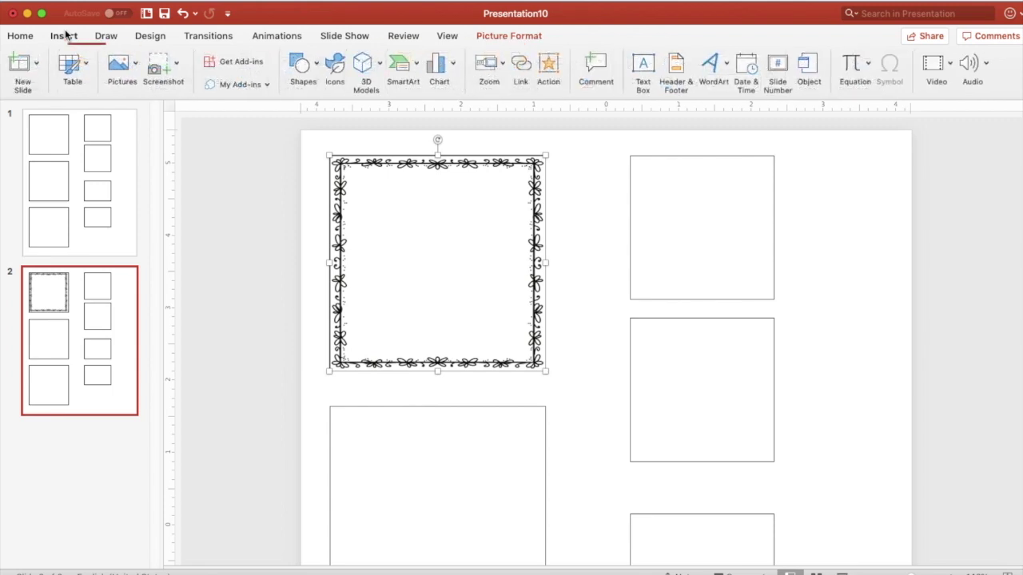
{"action": "left_click", "coordinate": [210, 173]}
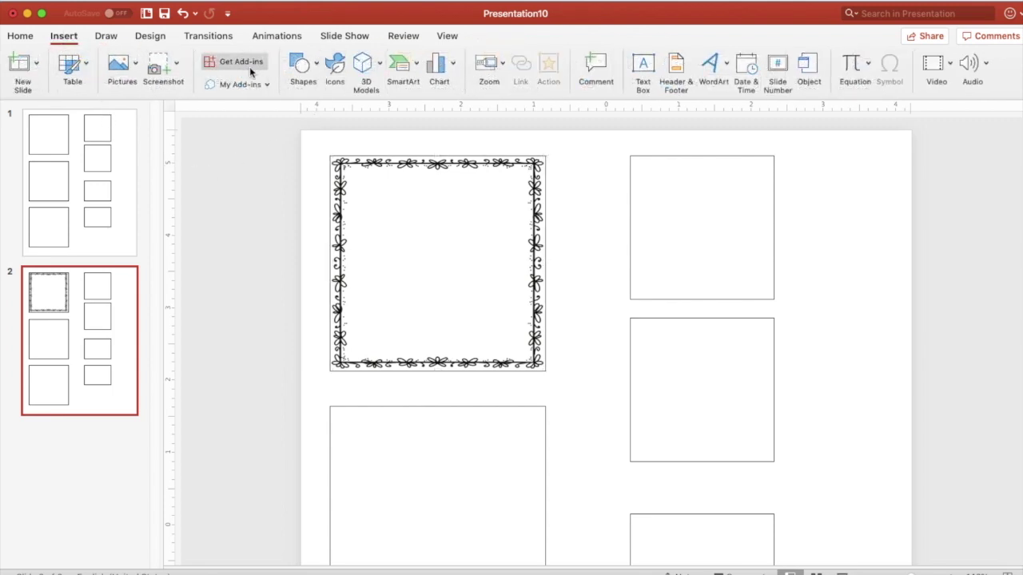
Draw a text box inside the border and type 'Reminders:' in Chalkboard font
{"action": "left_click", "coordinate": [643, 68]}
{"action": "left_click_drag", "start_coordinate": [358, 173], "coordinate": [515, 213]}
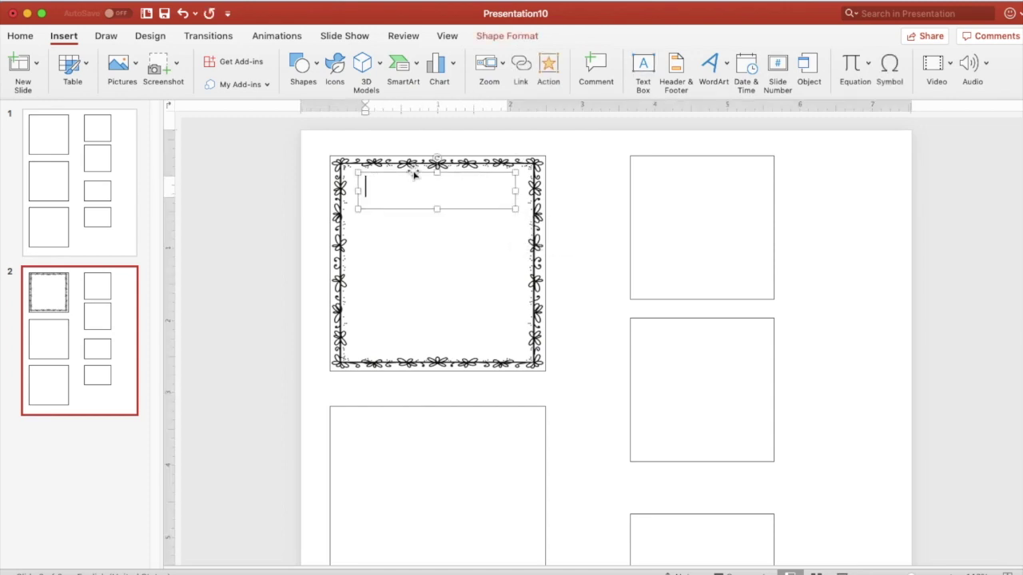
{"action": "left_click", "coordinate": [22, 35]}
{"action": "left_click", "coordinate": [21, 36]}
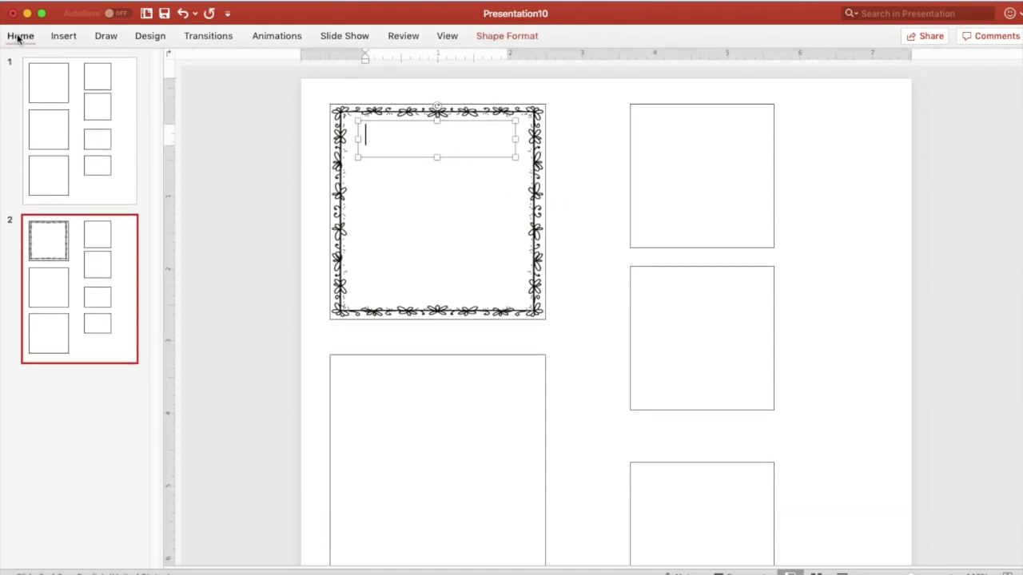
{"action": "left_click", "coordinate": [20, 36]}
{"action": "left_click", "coordinate": [330, 63]}
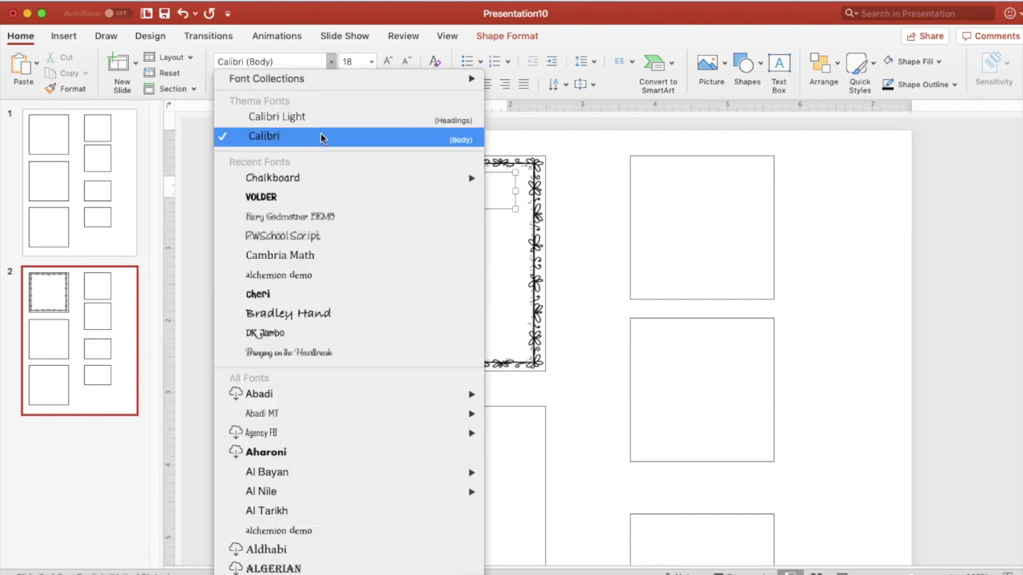
{"action": "left_click", "coordinate": [355, 186]}
{"action": "type", "text": "Reminders:"}
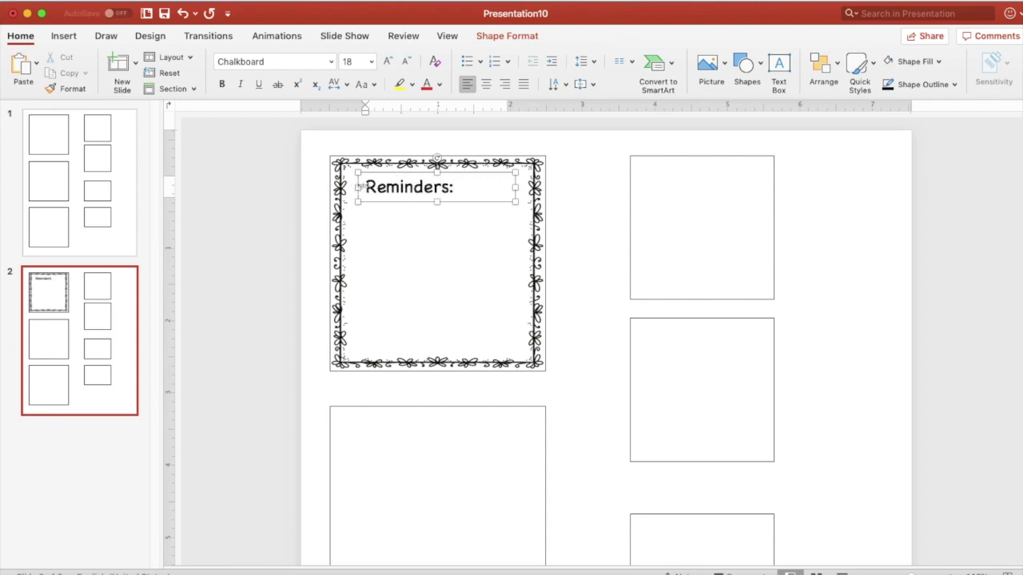
Centre the heading, shrink it to 12 pt, retype the colon, and centre the box in the border
{"action": "double_click", "coordinate": [387, 185]}
{"action": "left_click", "coordinate": [486, 83]}
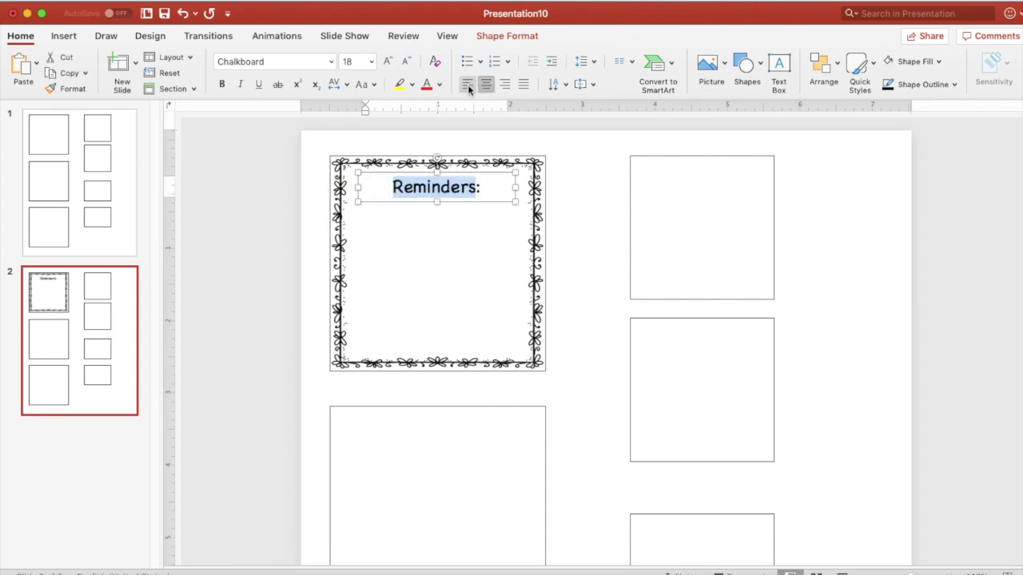
{"action": "left_click", "coordinate": [406, 62]}
{"action": "left_click", "coordinate": [406, 61]}
{"action": "left_click", "coordinate": [406, 62]}
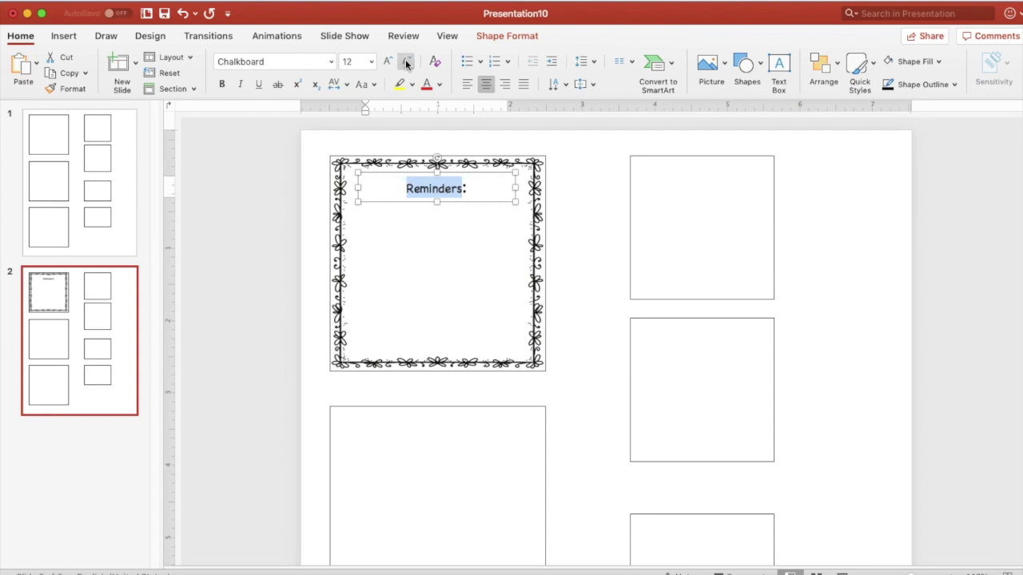
{"action": "left_click", "coordinate": [468, 189]}
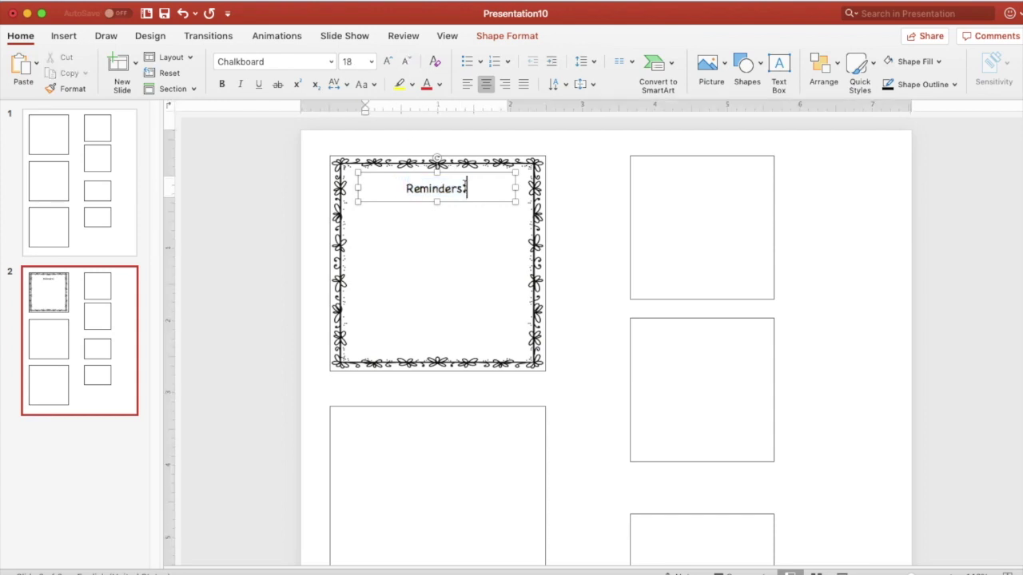
{"action": "key", "text": "BackSpace"}
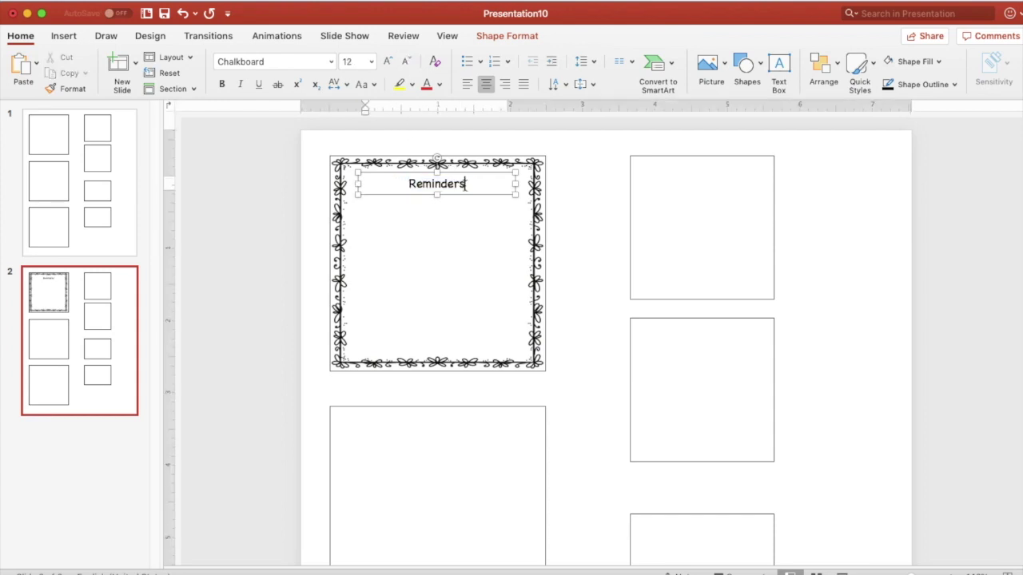
{"action": "type", "text": ":"}
{"action": "mouse_move", "coordinate": [463, 177]}
{"action": "left_mouse_down"}
{"action": "mouse_move", "coordinate": [457, 171]}
{"action": "mouse_move", "coordinate": [462, 183]}
{"action": "left_mouse_up"}
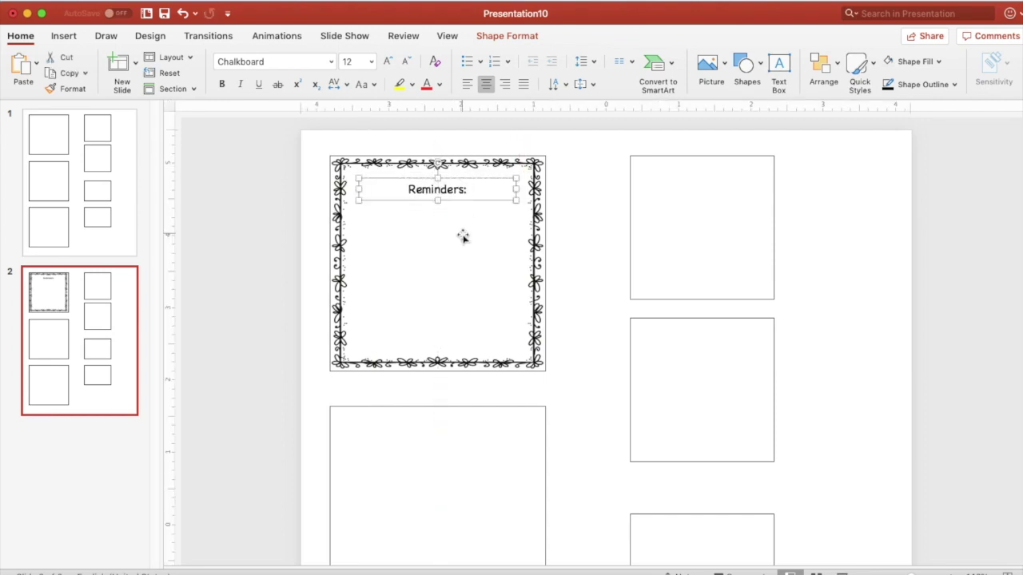
{"action": "left_click", "coordinate": [463, 234]}
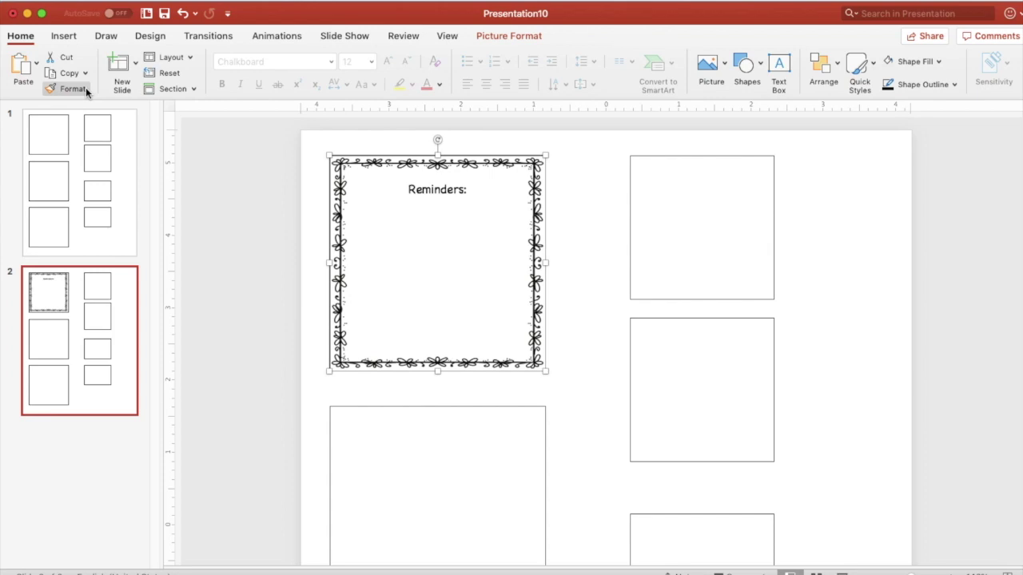
{"action": "left_click", "coordinate": [69, 37]}
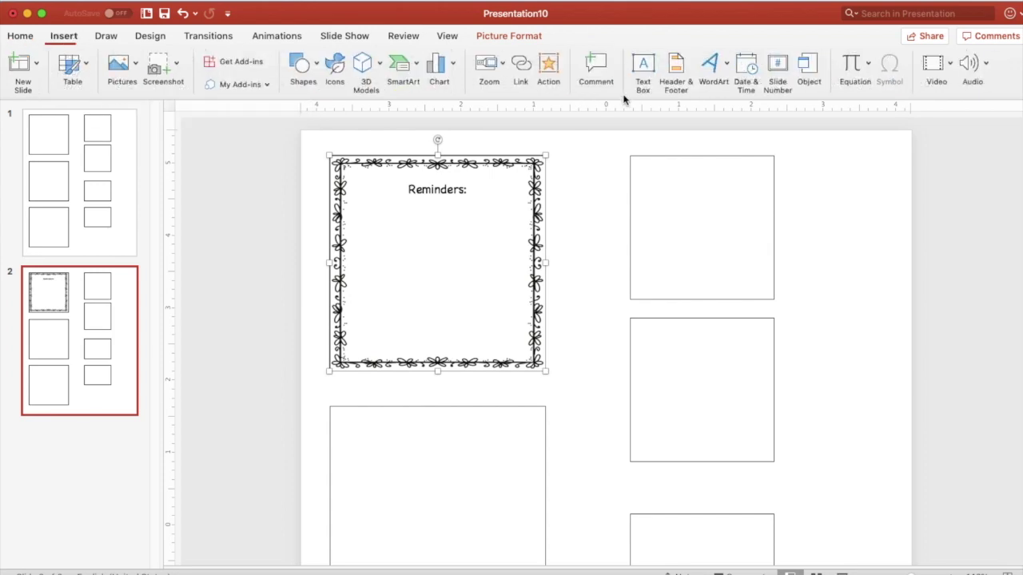
Draw an unfilled 0.2 × 0.2 in checkbox square under the heading and duplicate it downward
{"action": "left_click", "coordinate": [301, 66]}
{"action": "left_click", "coordinate": [395, 108]}
{"action": "left_click_drag", "start_coordinate": [352, 200], "coordinate": [380, 223]}
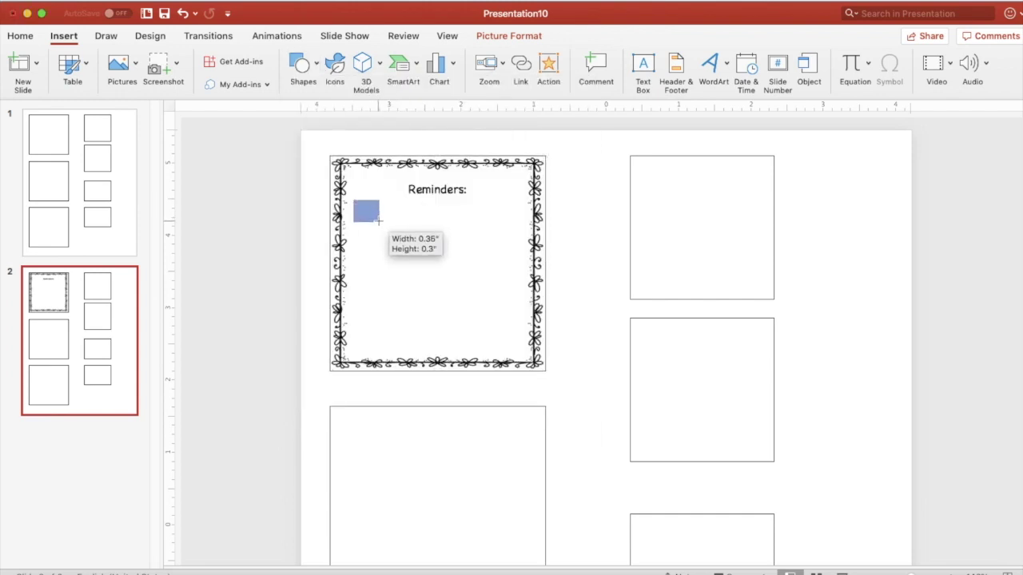
{"action": "left_click", "coordinate": [902, 68]}
{"action": "left_click", "coordinate": [902, 88]}
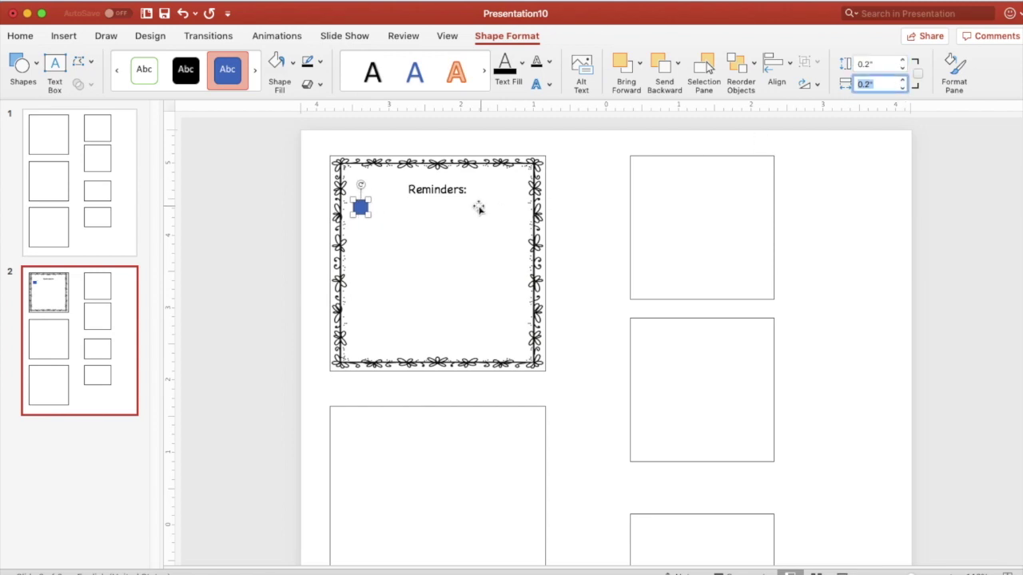
{"action": "left_click_drag", "start_coordinate": [361, 203], "coordinate": [367, 201]}
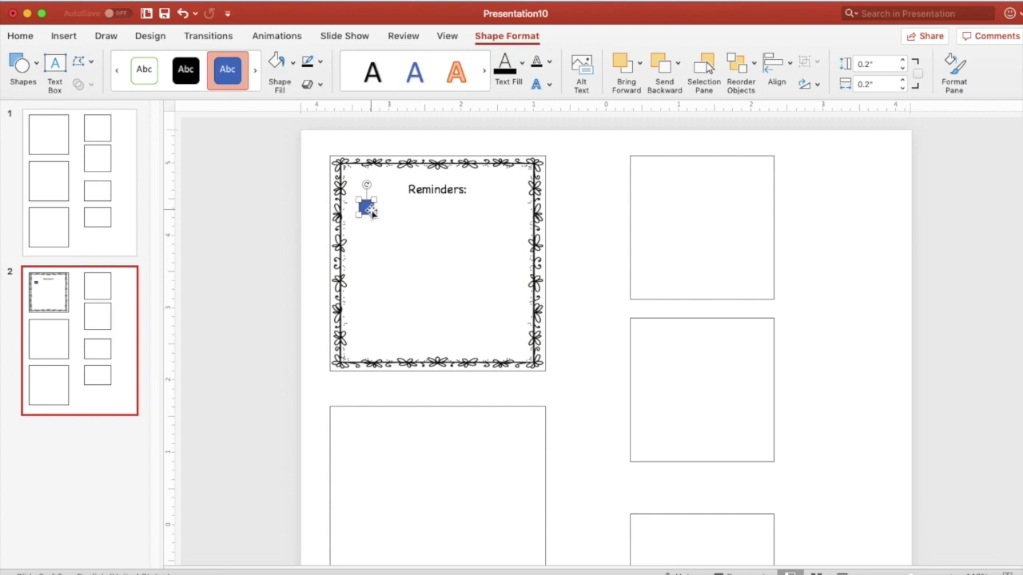
{"action": "left_click", "coordinate": [276, 62]}
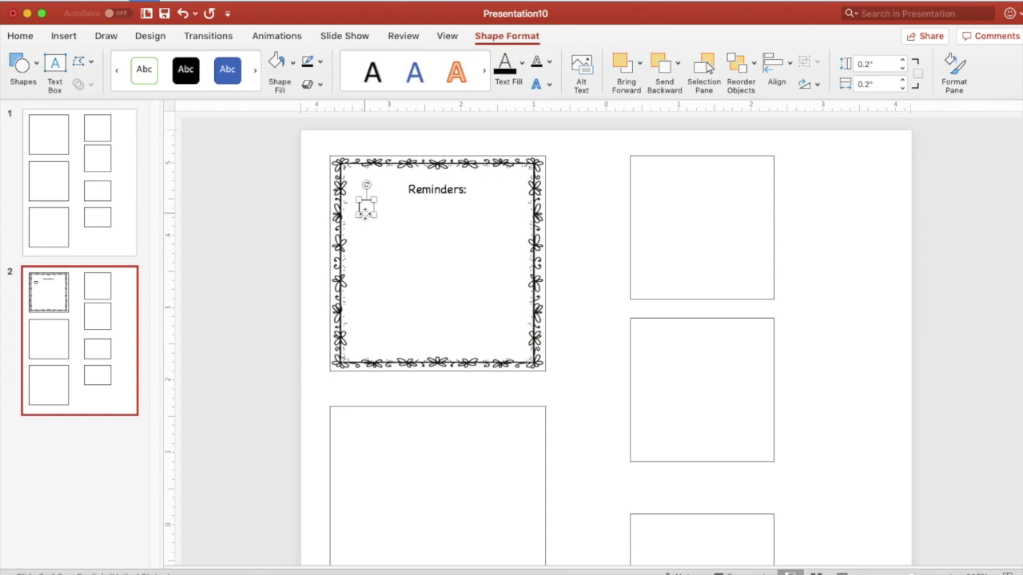
{"action": "left_click_drag", "start_coordinate": [364, 212], "coordinate": [367, 259]}
Drag the pasted checkbox copies into a single column down the note's left side
{"action": "left_click", "coordinate": [377, 242]}
{"action": "left_click", "coordinate": [366, 291]}
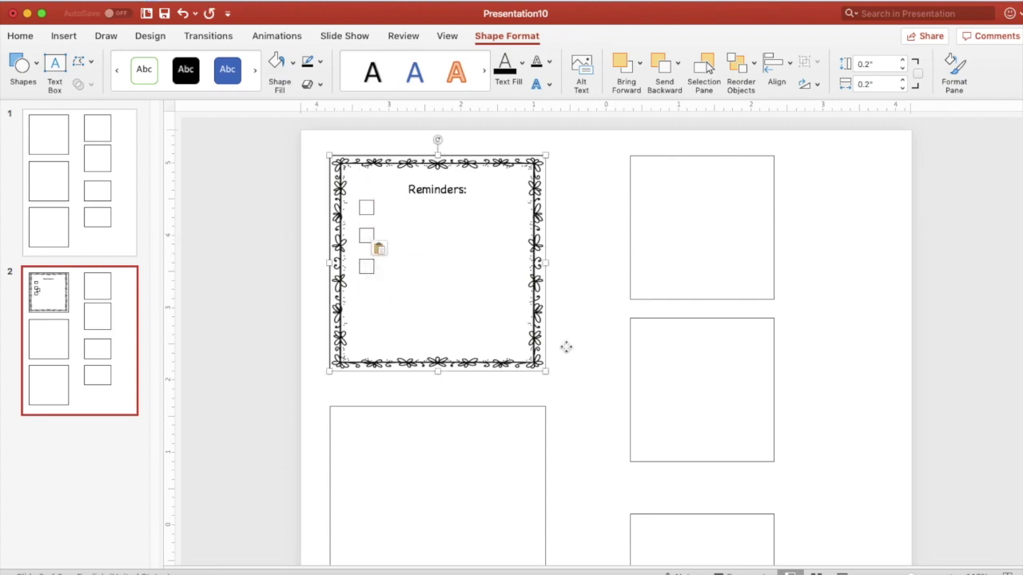
{"action": "scroll", "coordinate": [376, 248], "scroll_direction": "up", "scroll_amount": 3}
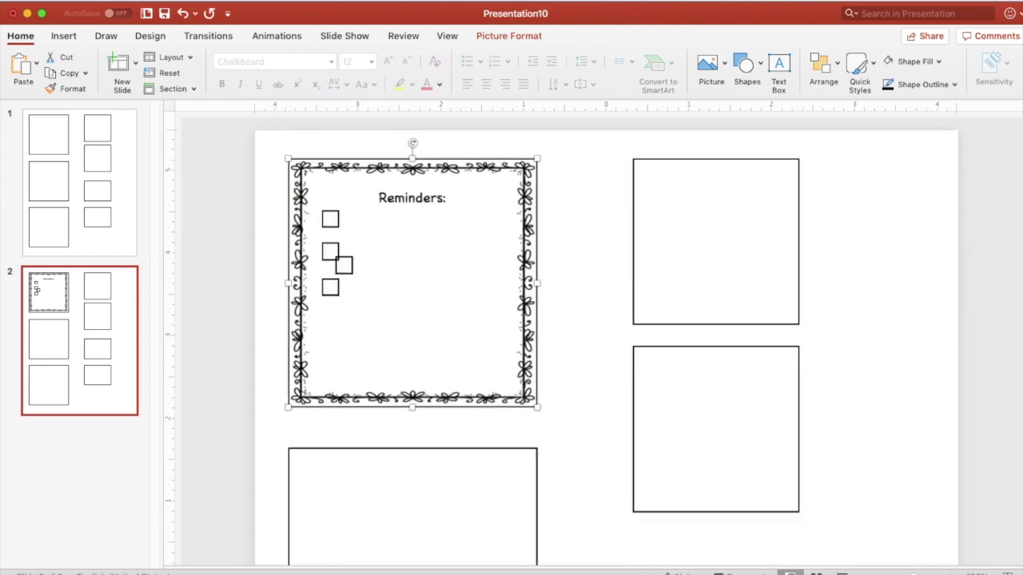
{"action": "left_click_drag", "start_coordinate": [327, 266], "coordinate": [314, 324]}
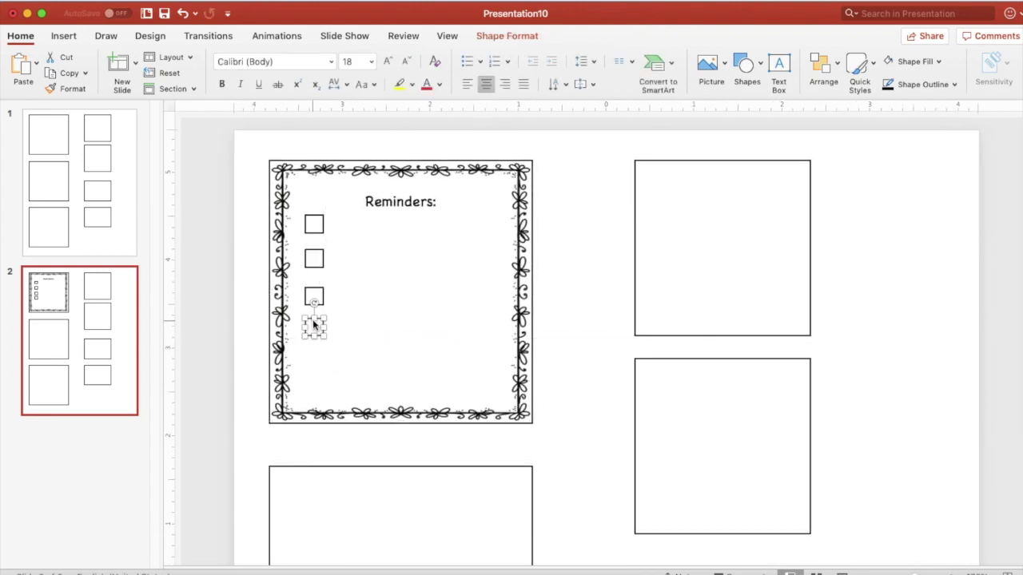
{"action": "left_click_drag", "start_coordinate": [314, 323], "coordinate": [314, 327]}
{"action": "left_click_drag", "start_coordinate": [314, 326], "coordinate": [314, 362]}
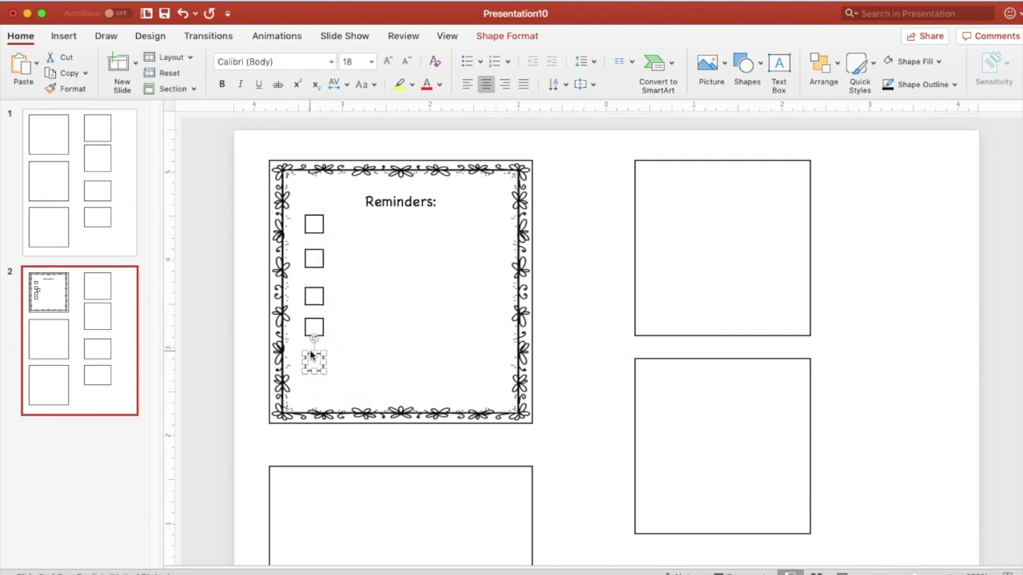
{"action": "left_click", "coordinate": [374, 336]}
Select all five checkboxes in the column together
{"action": "left_click", "coordinate": [304, 232]}
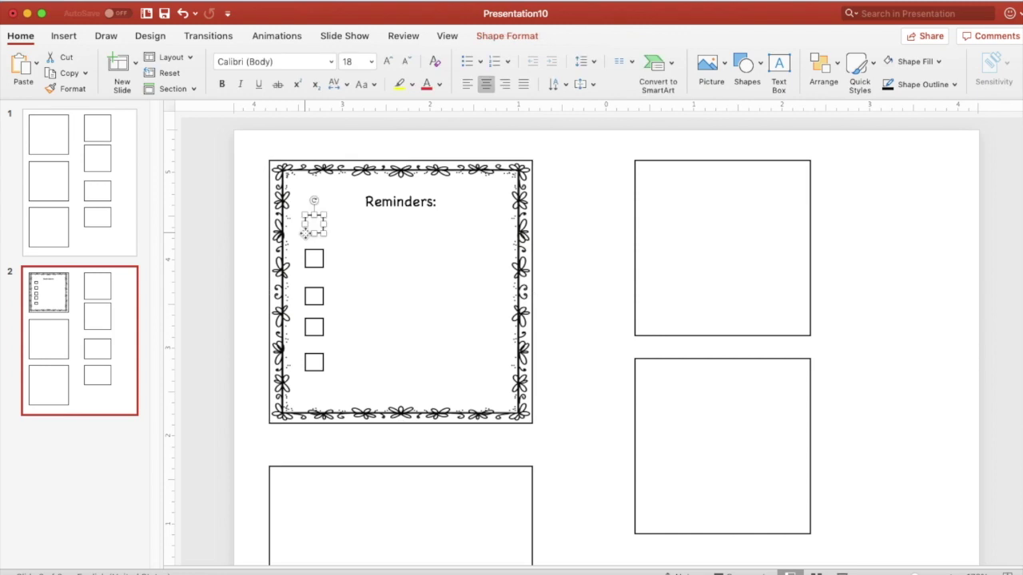
{"action": "left_click", "coordinate": [321, 259], "text": "shift"}
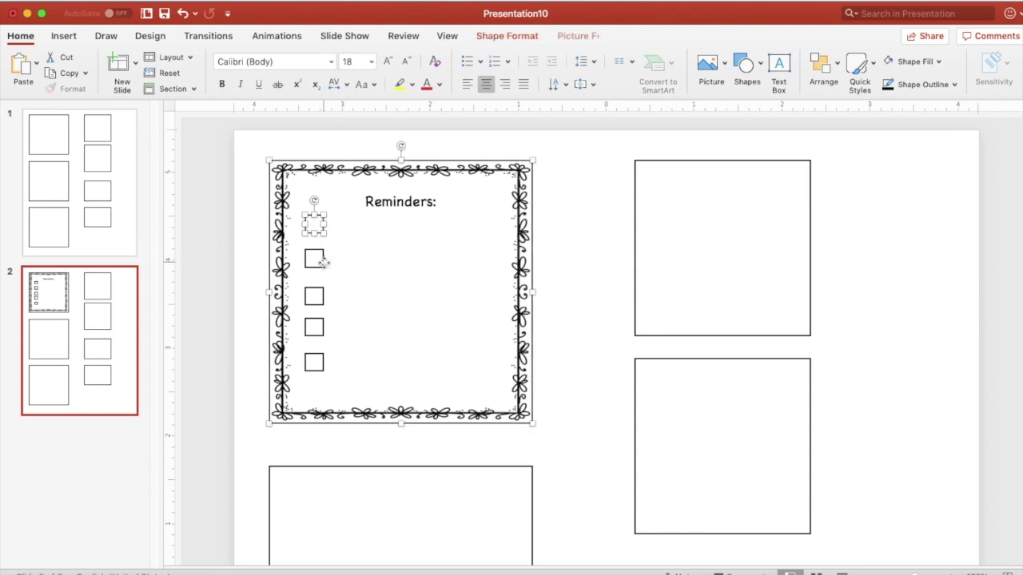
{"action": "left_click", "coordinate": [315, 267], "text": "shift"}
{"action": "left_click", "coordinate": [317, 295], "text": "shift"}
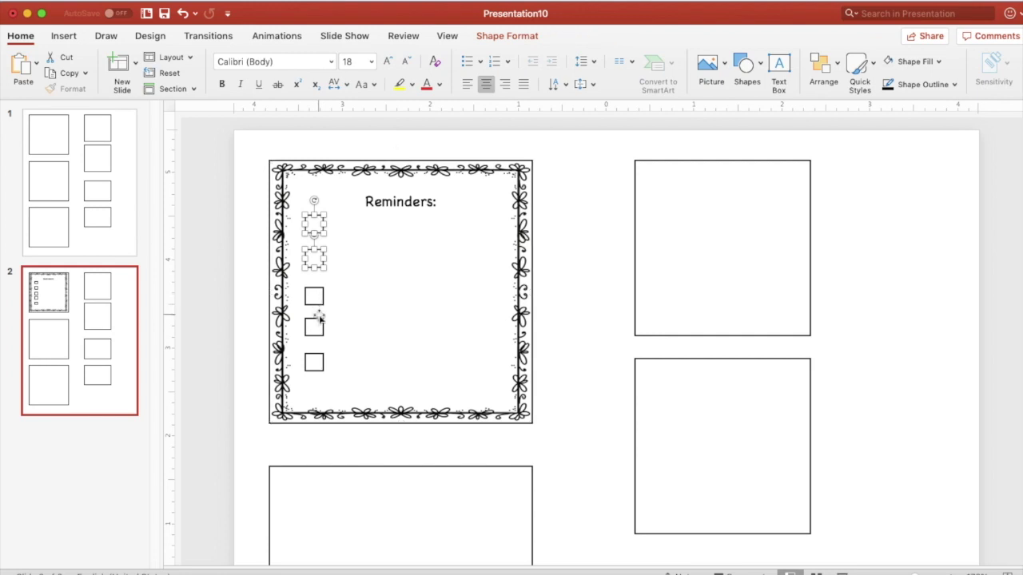
{"action": "left_click", "coordinate": [314, 291], "text": "shift"}
{"action": "left_click", "coordinate": [314, 290], "text": "shift"}
{"action": "left_click", "coordinate": [314, 289], "text": "shift"}
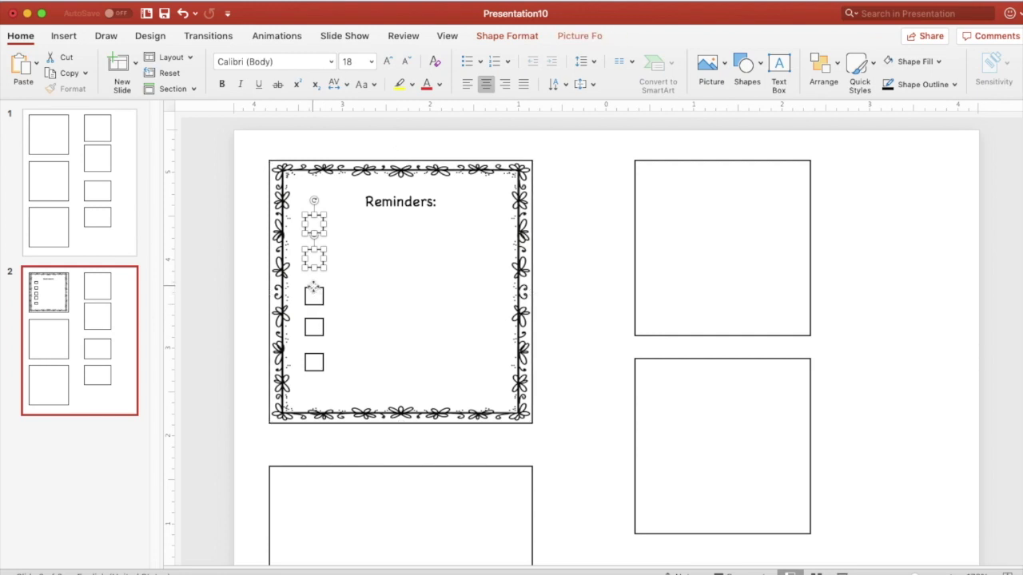
{"action": "left_click", "coordinate": [315, 331]}
{"action": "left_click", "coordinate": [314, 362], "text": "shift"}
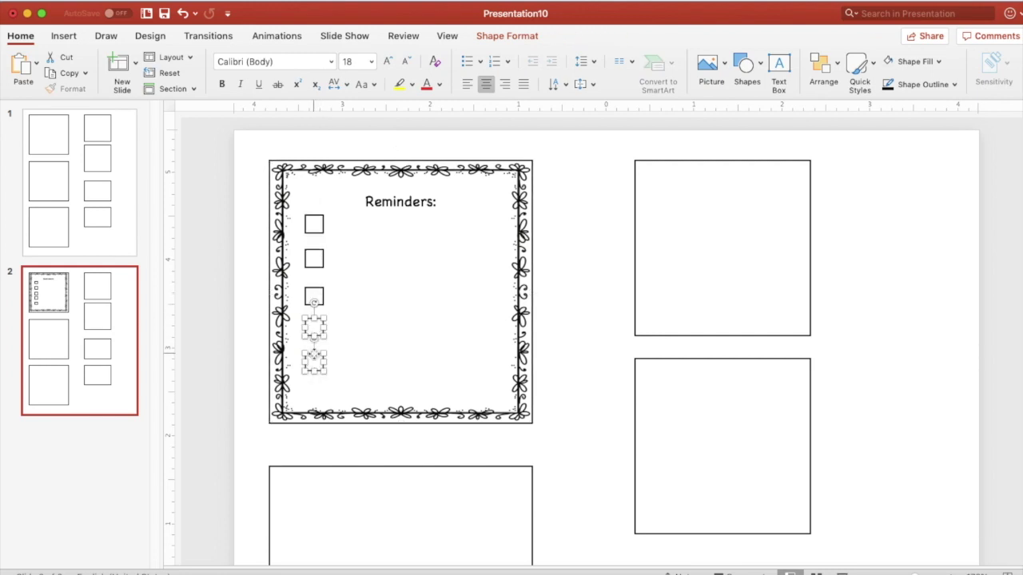
{"action": "left_click", "coordinate": [314, 296], "text": "shift"}
{"action": "left_click", "coordinate": [317, 260], "text": "shift"}
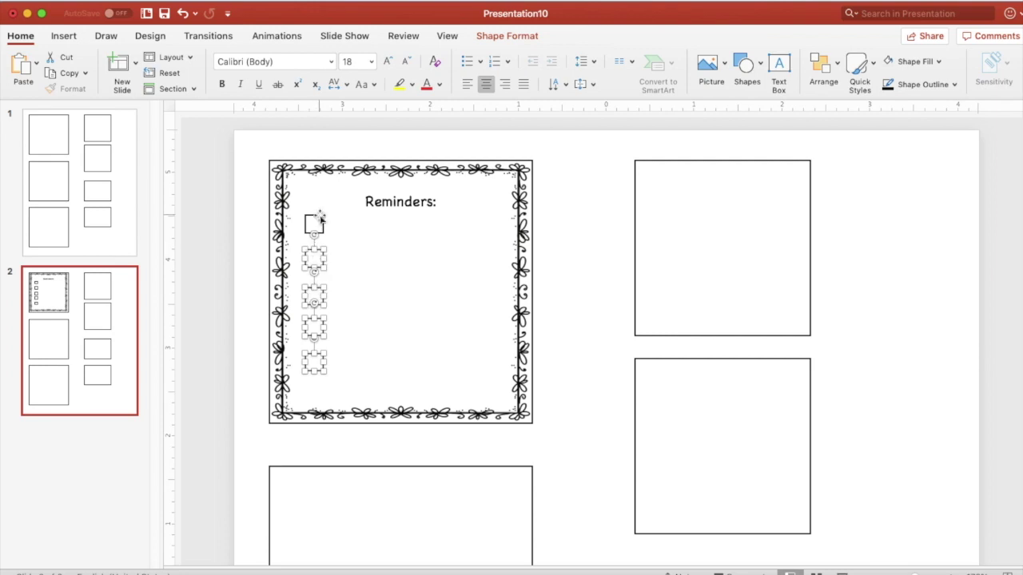
{"action": "left_click", "coordinate": [314, 224], "text": "shift"}
Distribute the five selected checkboxes vertically so they are evenly spaced
{"action": "left_click", "coordinate": [822, 65]}
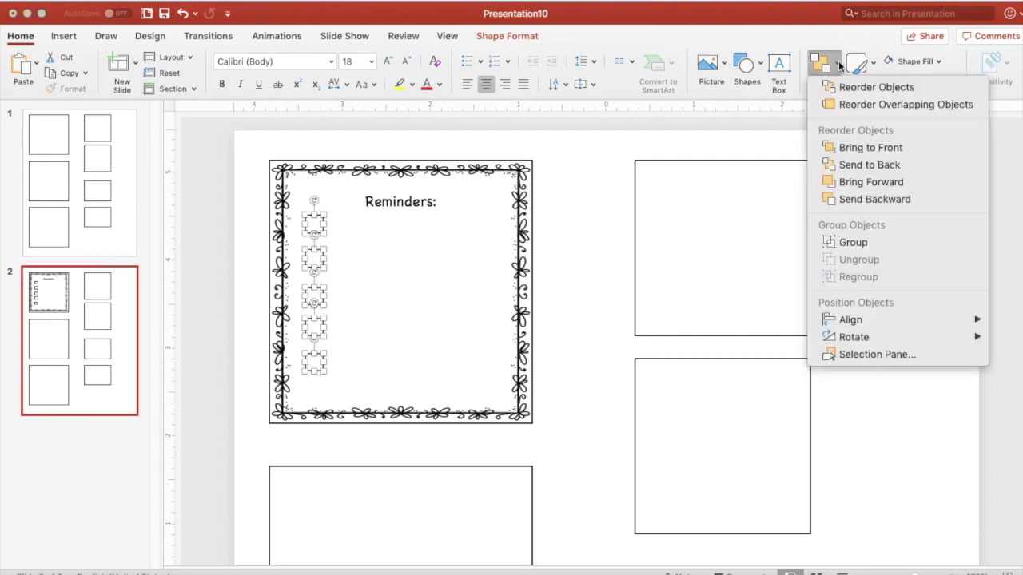
{"action": "mouse_move", "coordinate": [895, 319]}
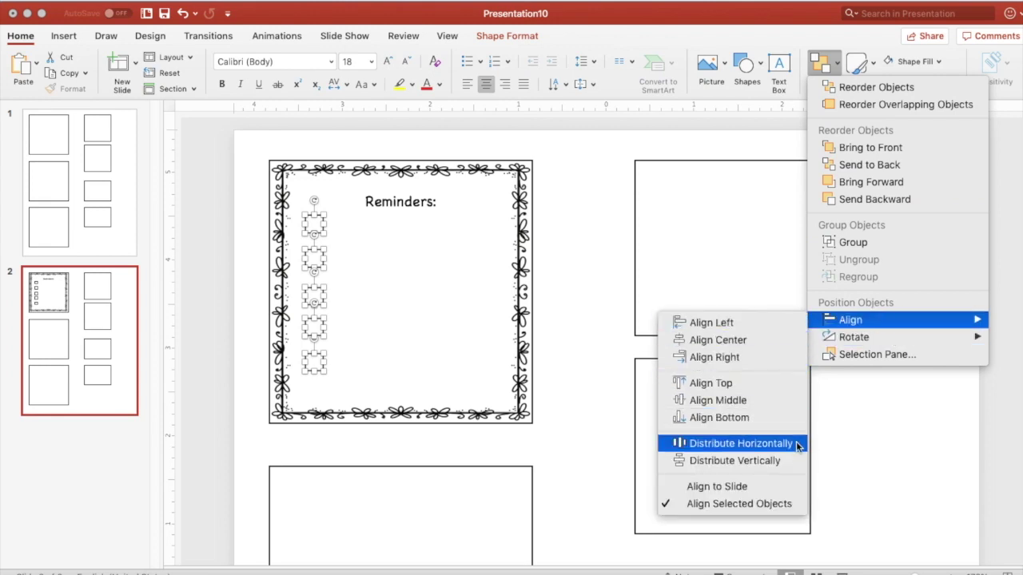
{"action": "left_click", "coordinate": [780, 462]}
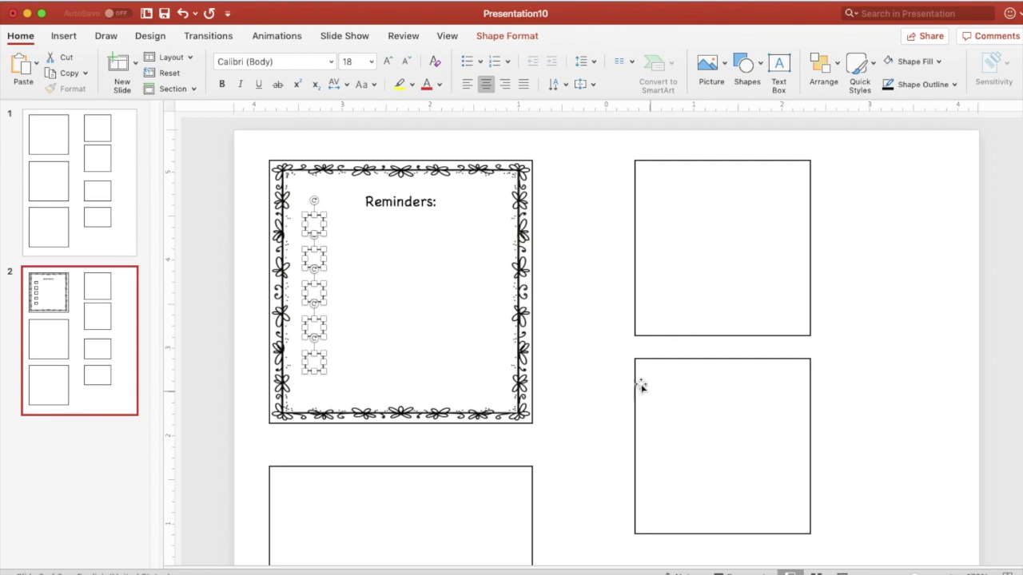
{"action": "left_click", "coordinate": [555, 336]}
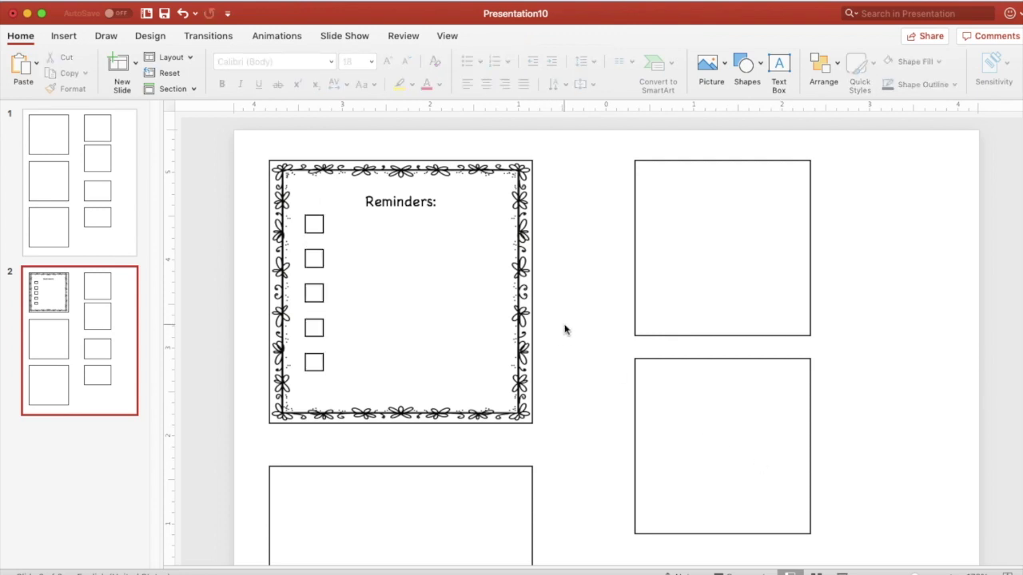
Draw a 1½ pt dashed line extending right from the first checkbox
{"action": "left_click", "coordinate": [63, 36]}
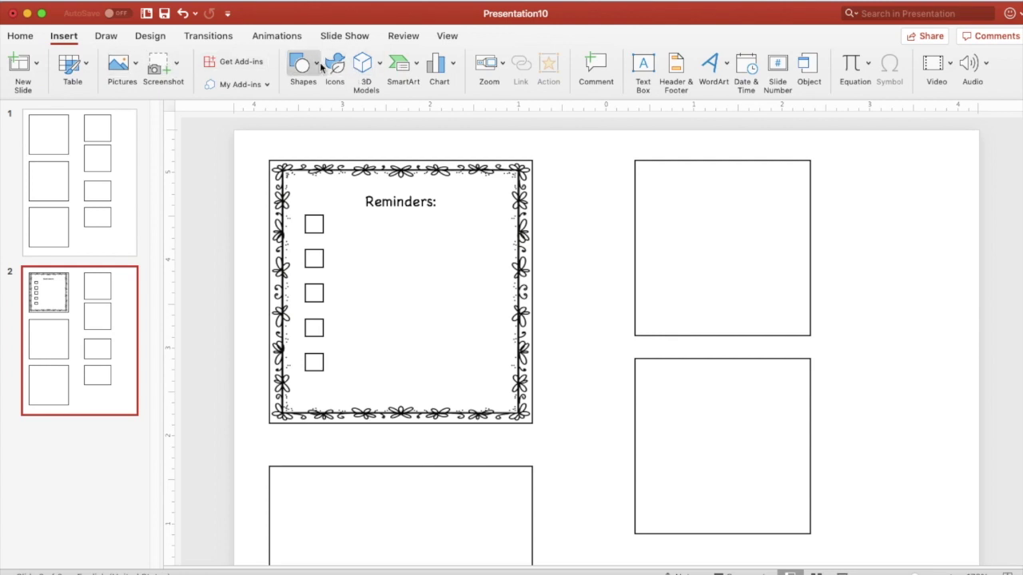
{"action": "left_click", "coordinate": [301, 65]}
{"action": "left_click", "coordinate": [298, 171]}
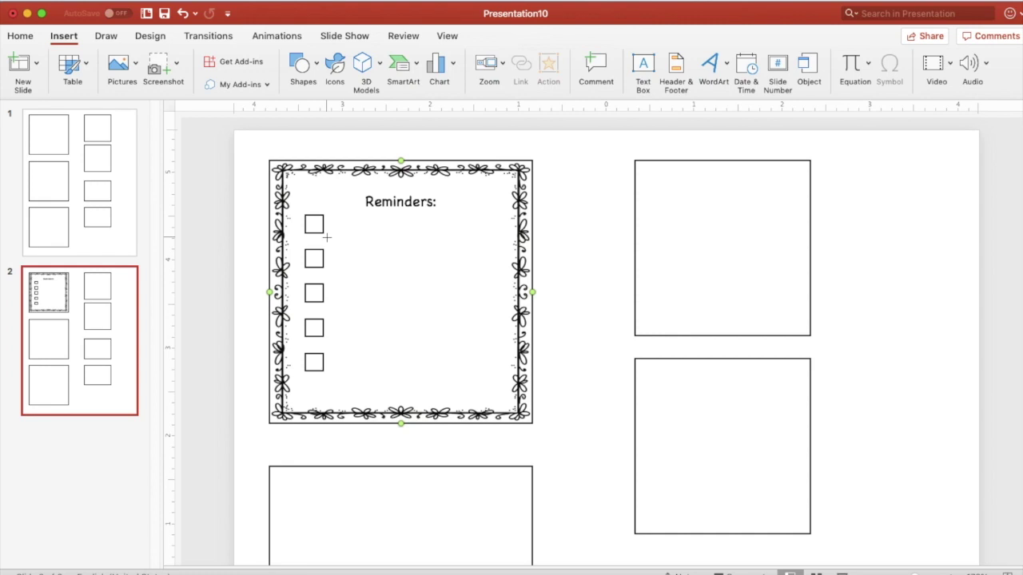
{"action": "mouse_move", "coordinate": [326, 237]}
{"action": "left_mouse_down"}
{"action": "mouse_move", "coordinate": [504, 237]}
{"action": "mouse_move", "coordinate": [488, 258]}
{"action": "left_mouse_up"}
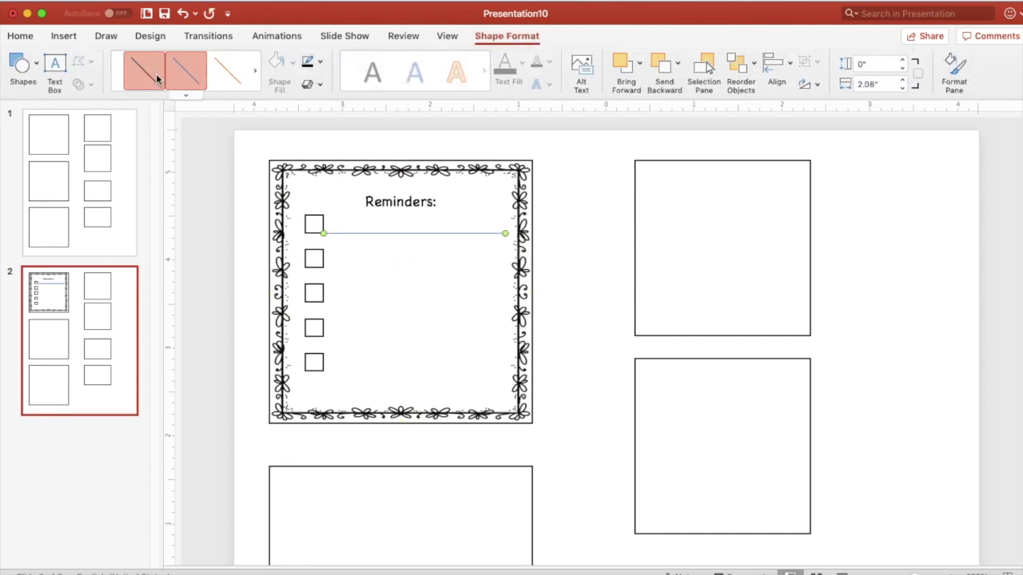
{"action": "left_click", "coordinate": [157, 78]}
{"action": "left_click", "coordinate": [320, 62]}
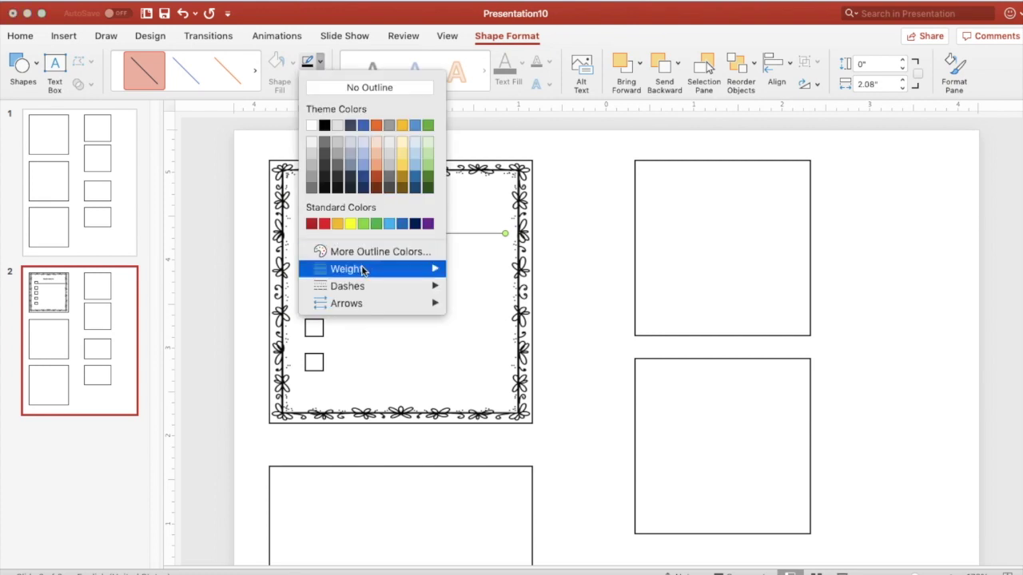
{"action": "mouse_move", "coordinate": [363, 271]}
{"action": "left_click", "coordinate": [464, 341]}
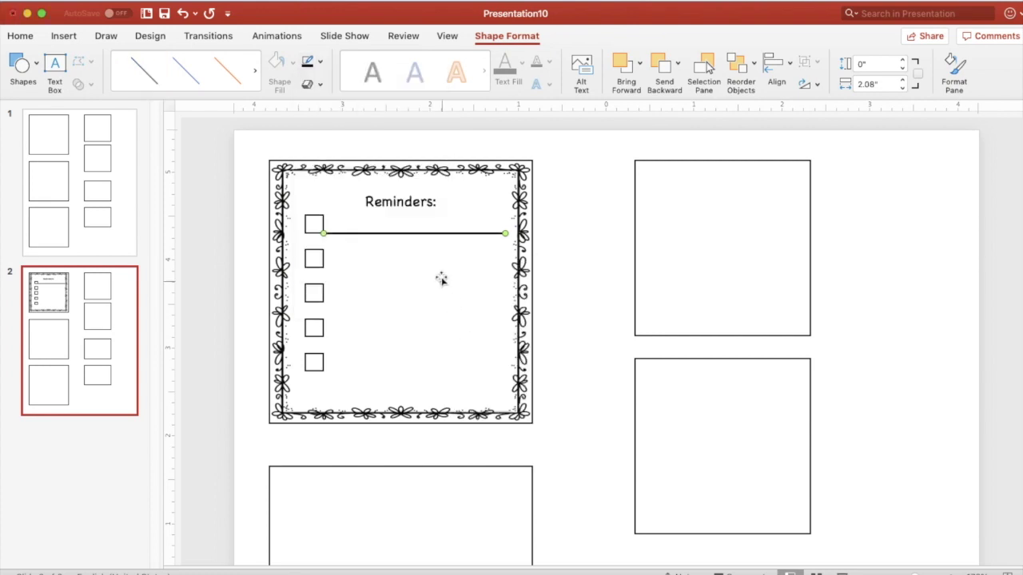
{"action": "left_click", "coordinate": [320, 62]}
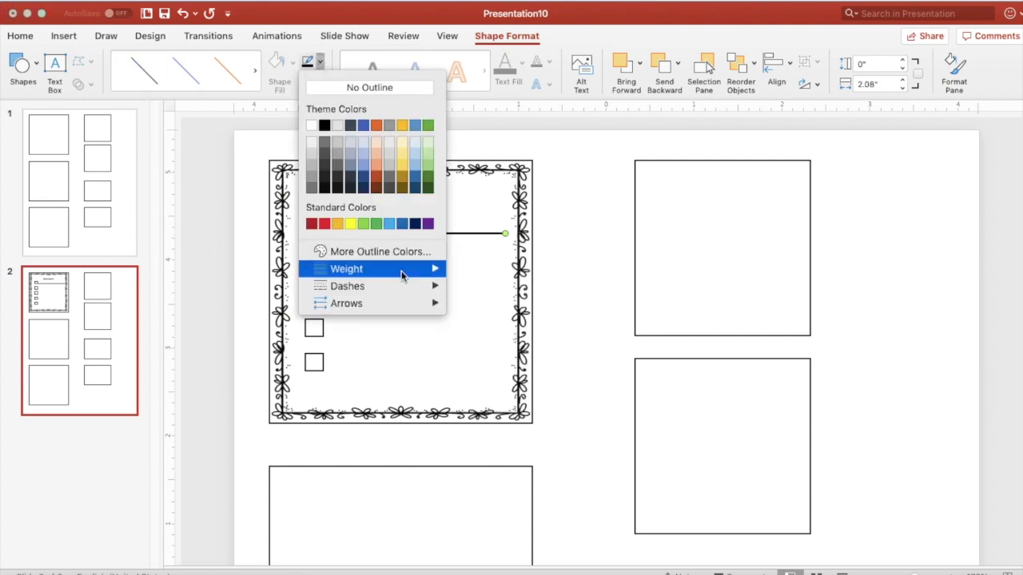
{"action": "mouse_move", "coordinate": [397, 290]}
{"action": "left_click", "coordinate": [471, 320]}
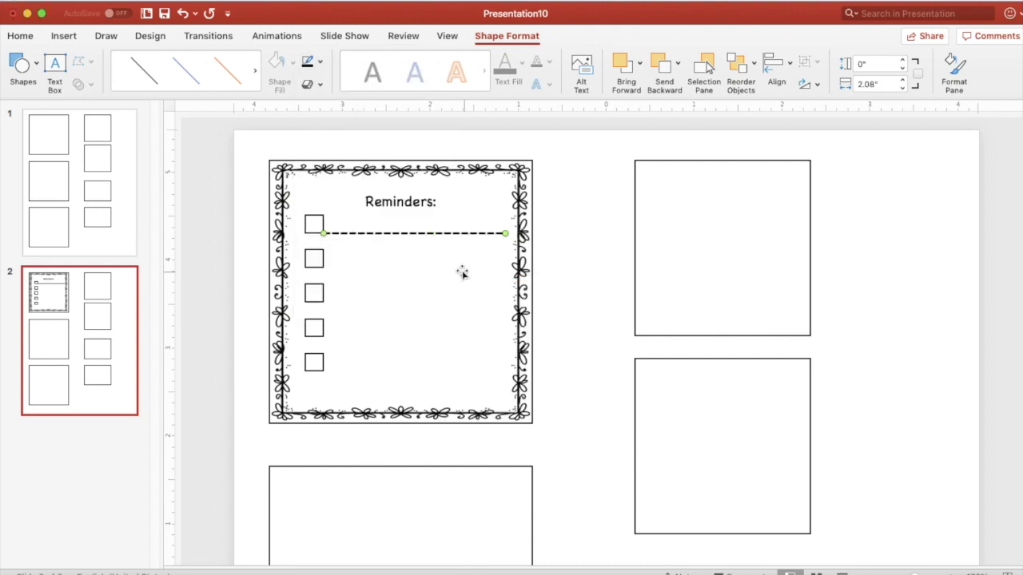
{"action": "left_click_drag", "start_coordinate": [456, 235], "coordinate": [456, 236]}
Copy the dashed line onto each remaining checkbox row
{"action": "key", "text": "super+c"}
{"action": "key", "text": "super+v"}
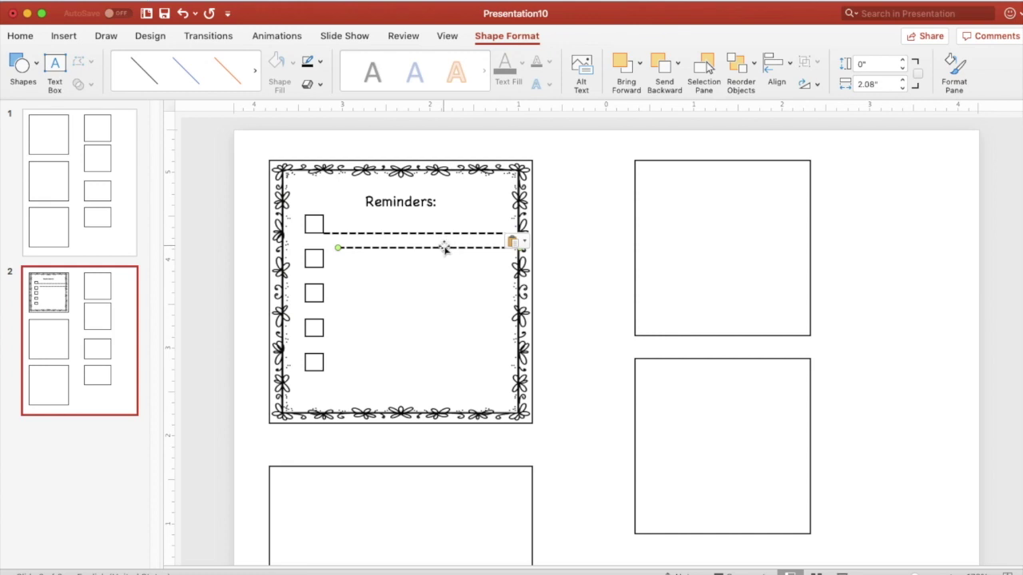
{"action": "left_click_drag", "start_coordinate": [448, 245], "coordinate": [397, 298]}
{"action": "key", "text": "super+v"}
{"action": "key", "text": "super+v"}
{"action": "left_click_drag", "start_coordinate": [390, 248], "coordinate": [381, 330]}
{"action": "key", "text": "super+v"}
{"action": "left_click_drag", "start_coordinate": [371, 247], "coordinate": [361, 370]}
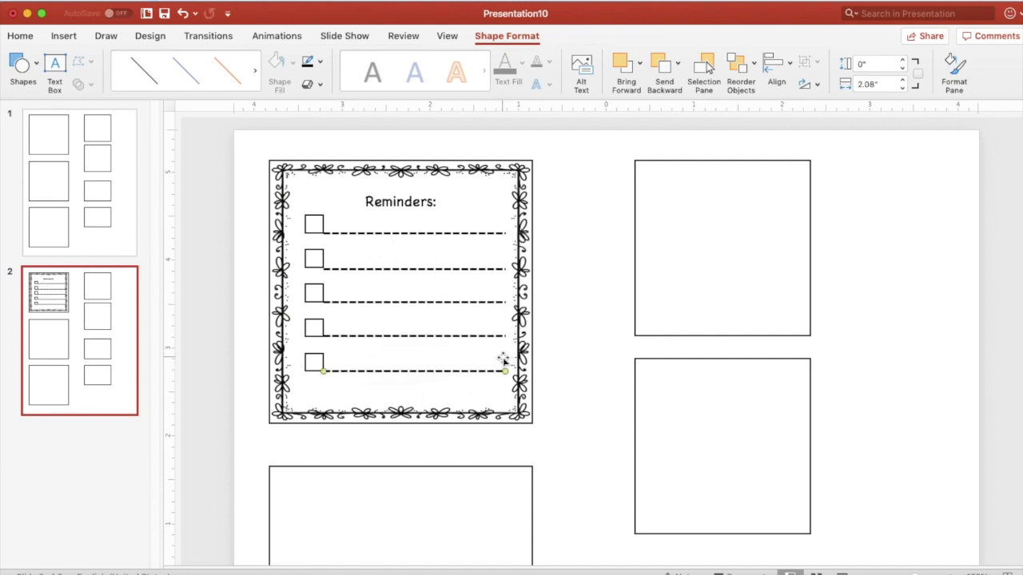
{"action": "left_click", "coordinate": [557, 345]}
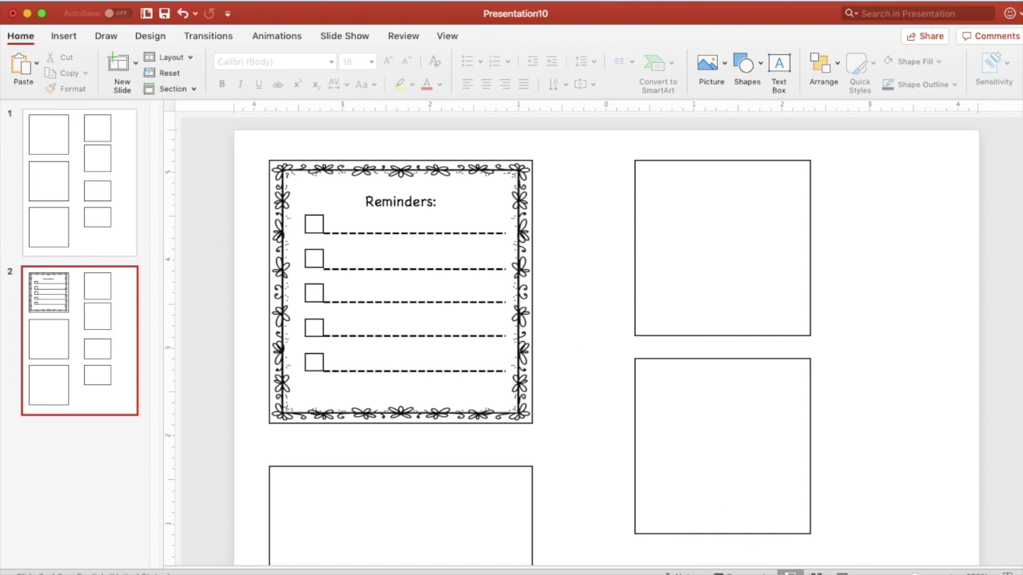
{"action": "scroll", "coordinate": [608, 343], "scroll_direction": "down", "scroll_amount": 3}
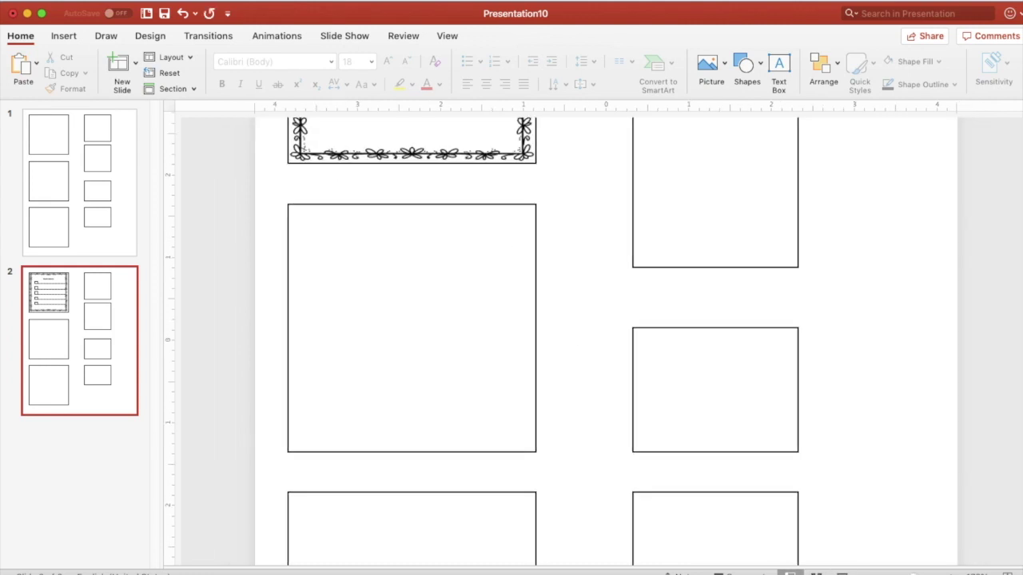
Delete and restore the flower border picture, undoing a small leftward shift
{"action": "scroll", "coordinate": [730, 461], "scroll_direction": "up", "scroll_amount": 3}
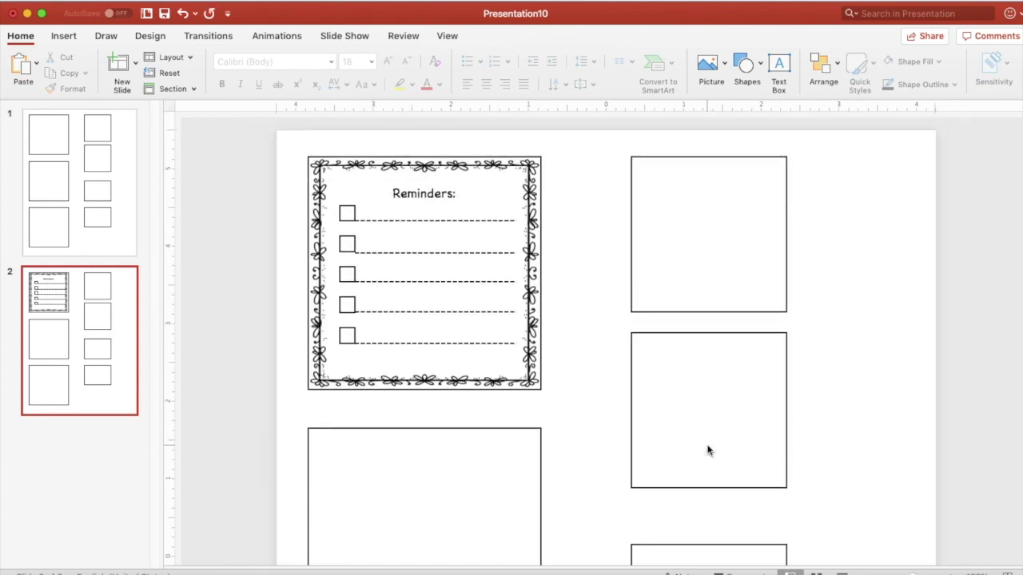
{"action": "left_click", "coordinate": [496, 155]}
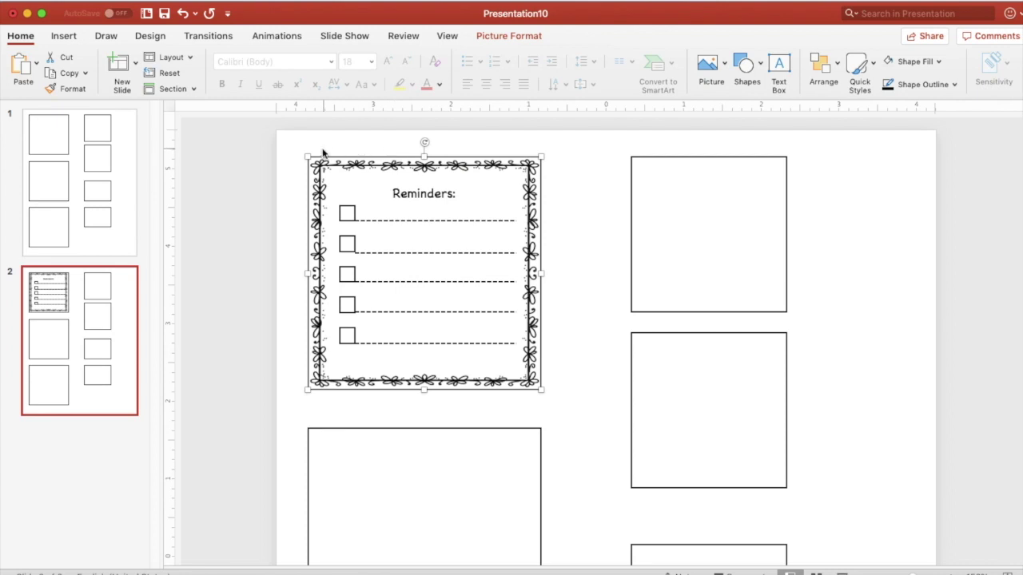
{"action": "key", "text": "Delete"}
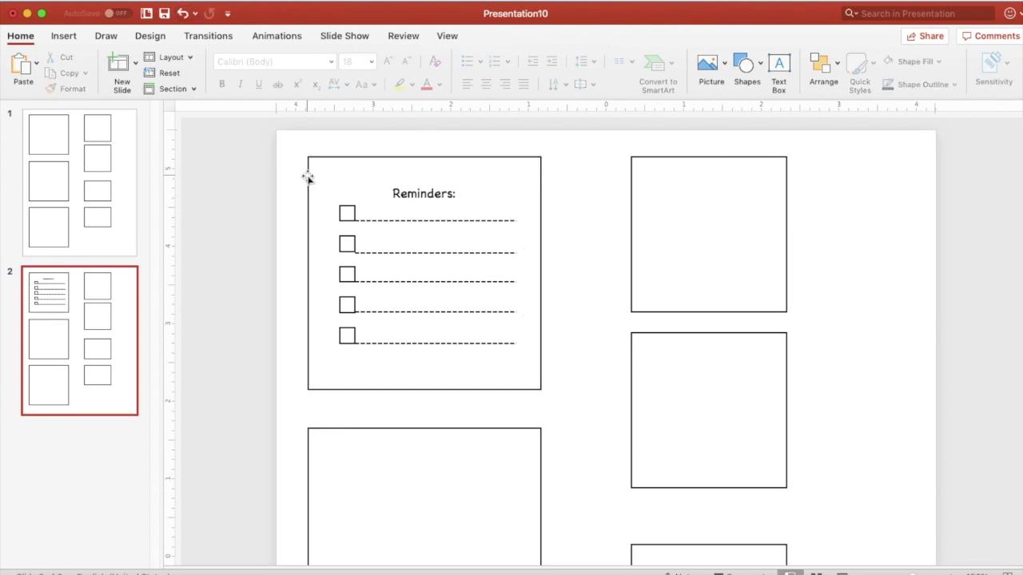
{"action": "left_click", "coordinate": [182, 12]}
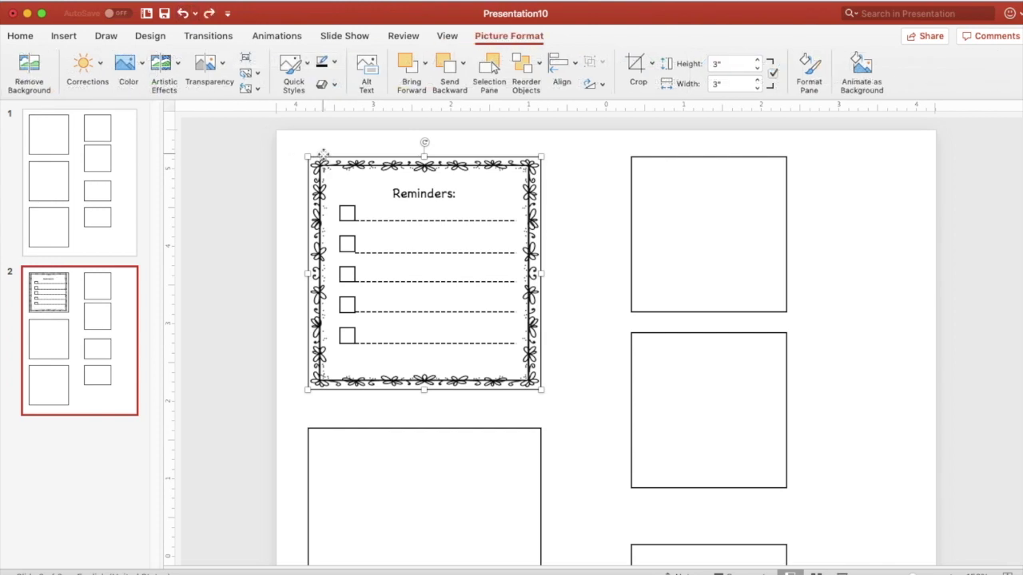
{"action": "left_click_drag", "start_coordinate": [305, 227], "coordinate": [289, 228]}
{"action": "left_click", "coordinate": [540, 220]}
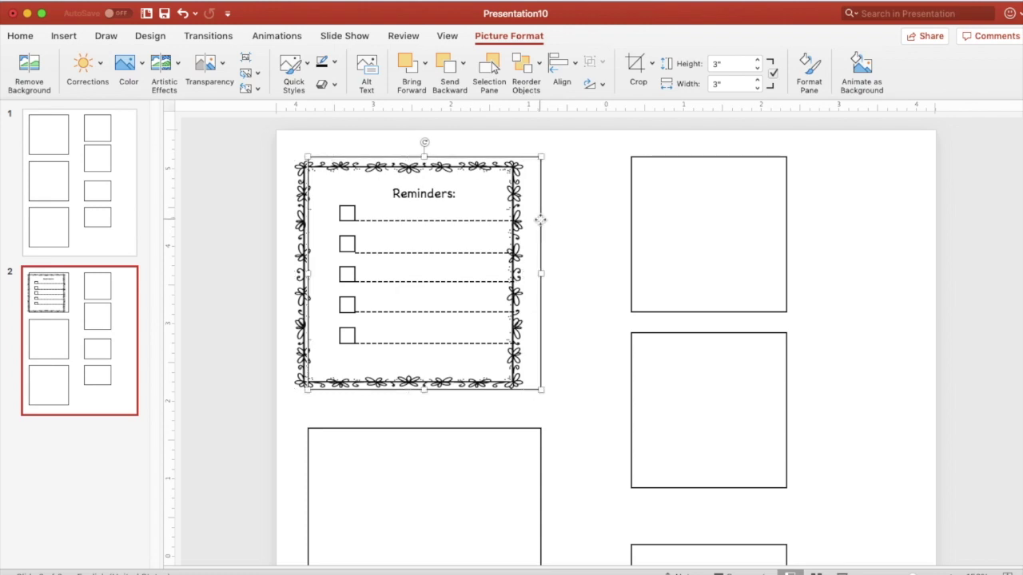
Delete the plain outline, shift the flower border slightly right, and select all note parts
{"action": "key", "text": "Delete"}
{"action": "left_click_drag", "start_coordinate": [503, 166], "coordinate": [521, 166]}
{"action": "left_click", "coordinate": [581, 231]}
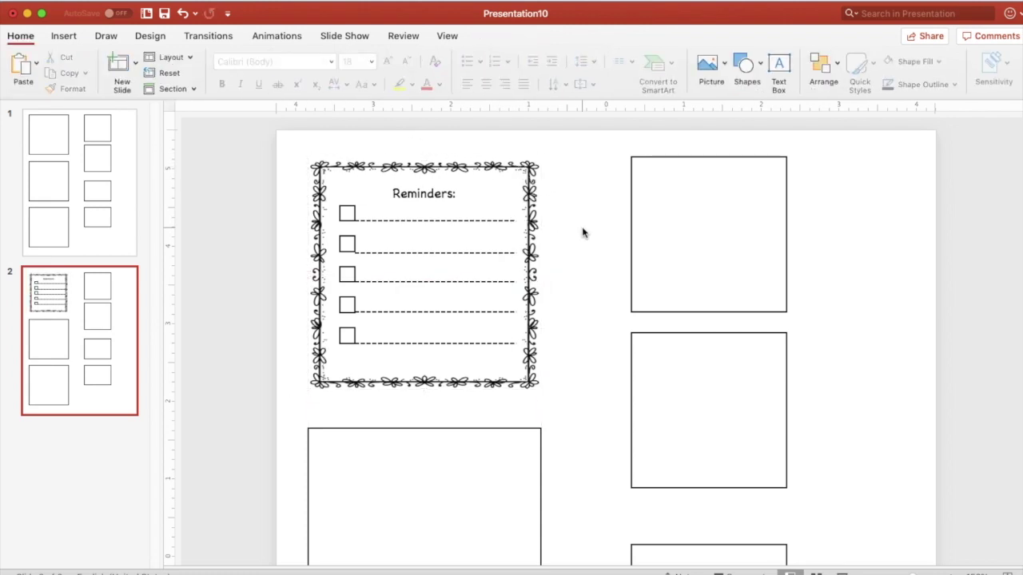
{"action": "left_click_drag", "start_coordinate": [299, 145], "coordinate": [557, 405]}
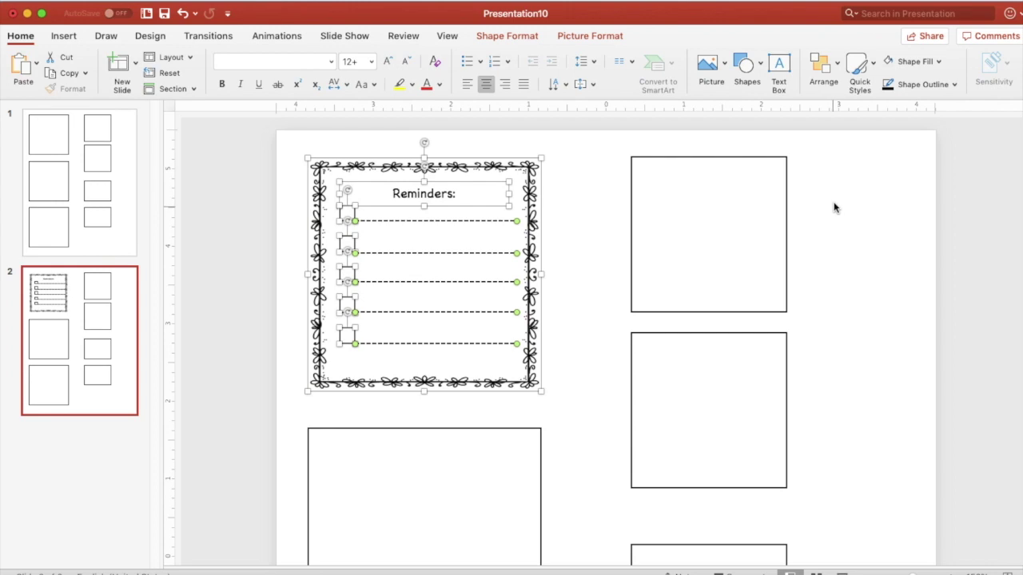
Group the Reminders note's parts and duplicate the group onto the second left box
{"action": "left_click", "coordinate": [841, 64]}
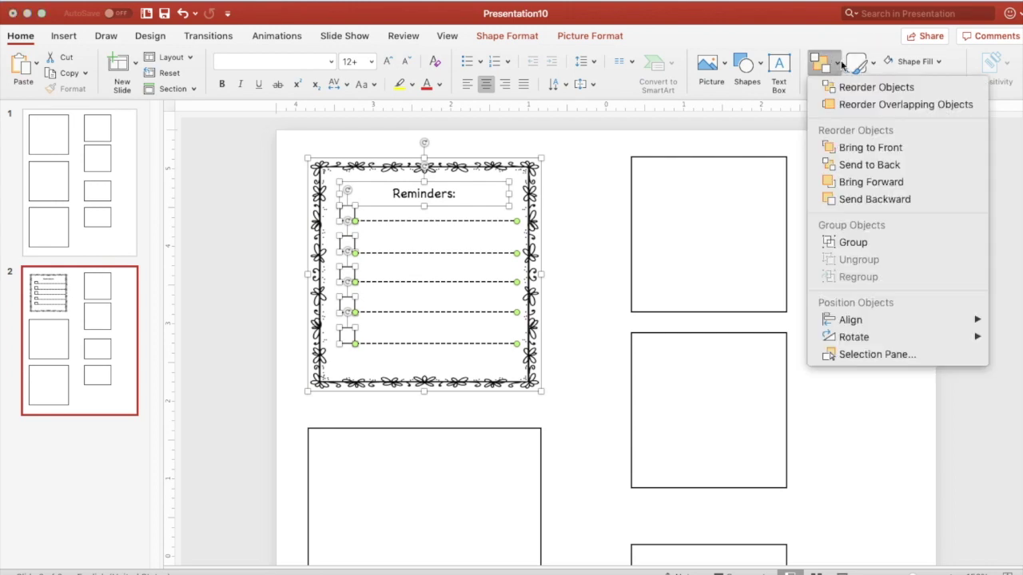
{"action": "left_click", "coordinate": [874, 244]}
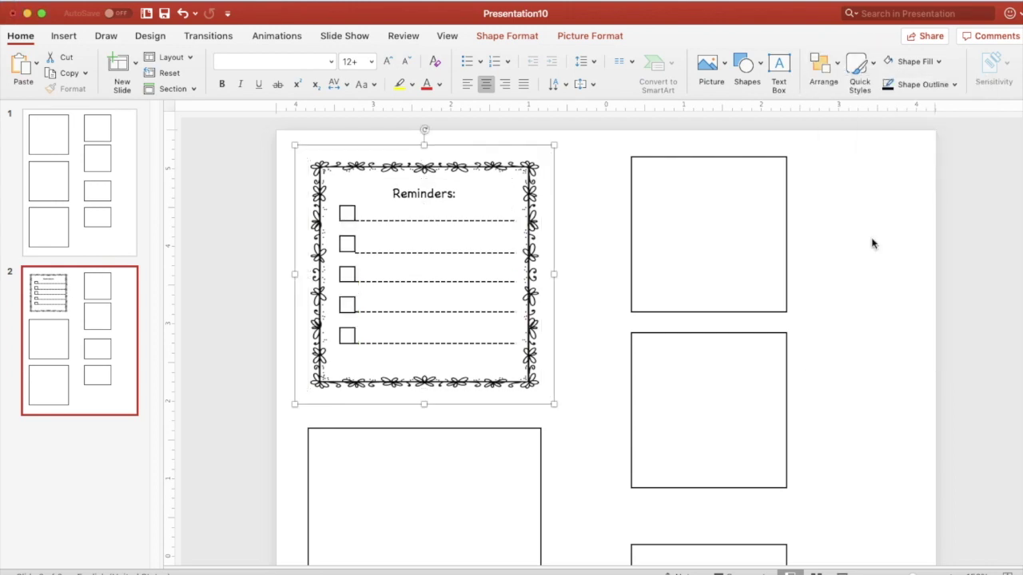
{"action": "scroll", "coordinate": [548, 398], "scroll_direction": "down", "scroll_amount": 5}
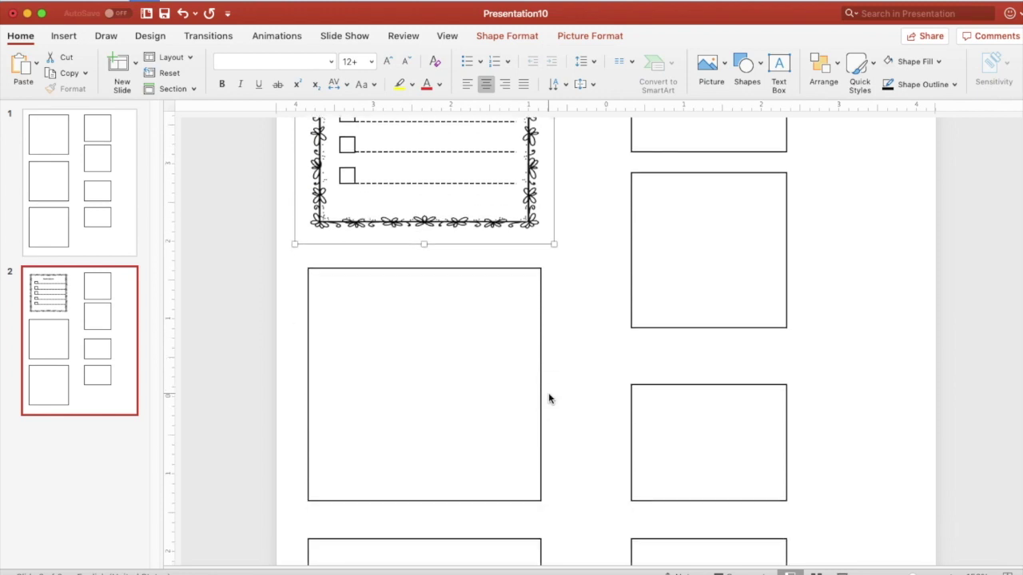
{"action": "key", "text": "super+d"}
{"action": "left_click_drag", "start_coordinate": [557, 256], "coordinate": [543, 515]}
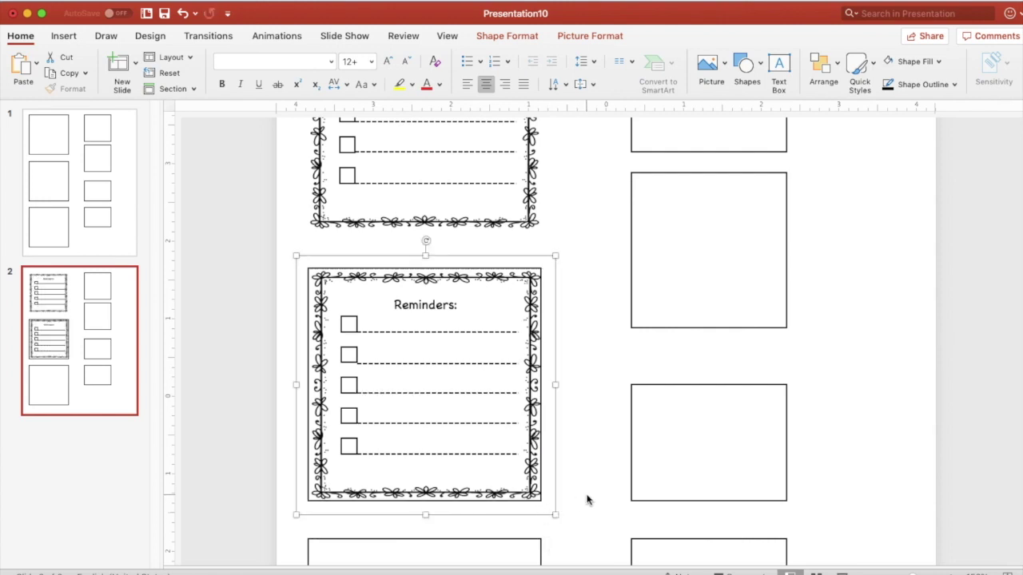
Restore the copied note's accidentally deleted flower border, then zoom the slide back out
{"action": "left_click", "coordinate": [587, 500]}
{"action": "left_click", "coordinate": [543, 486]}
{"action": "left_click", "coordinate": [575, 484]}
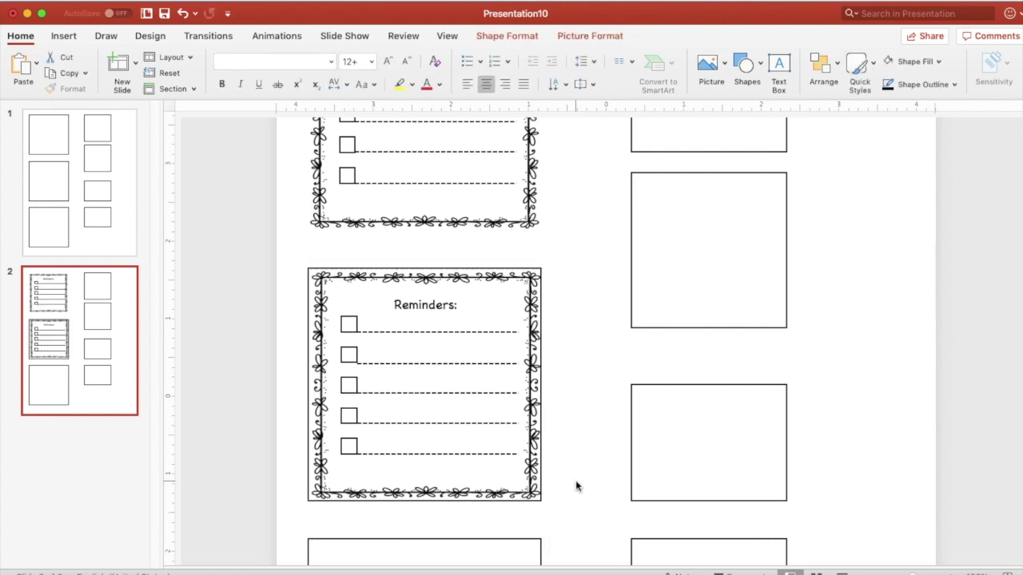
{"action": "left_click", "coordinate": [545, 364]}
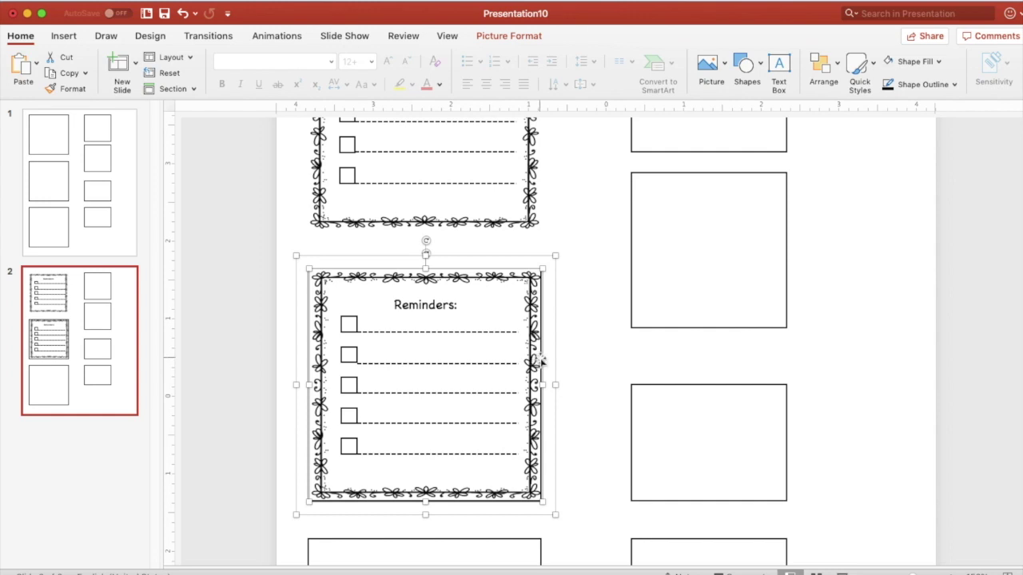
{"action": "key", "text": "Delete"}
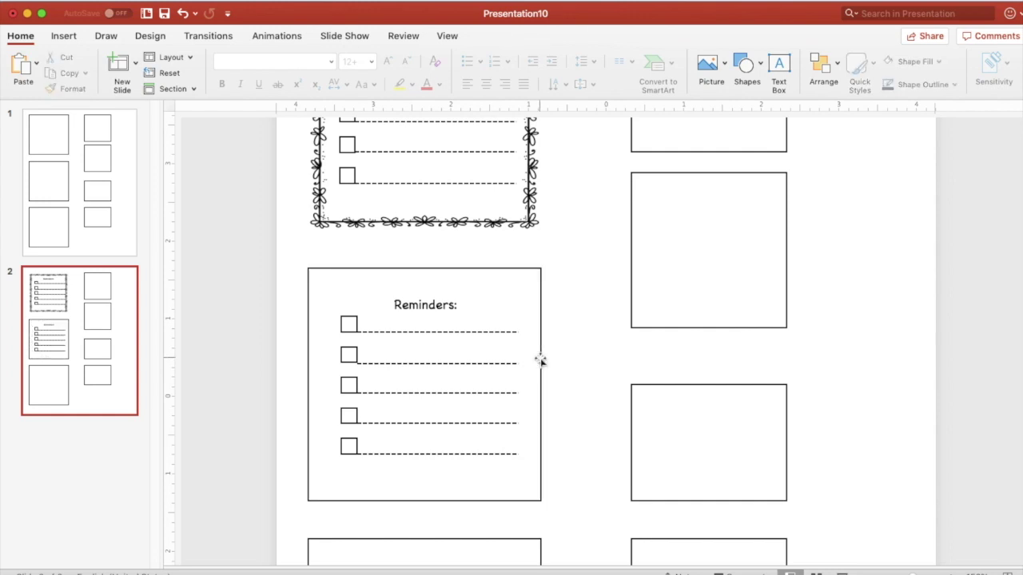
{"action": "left_click", "coordinate": [183, 13]}
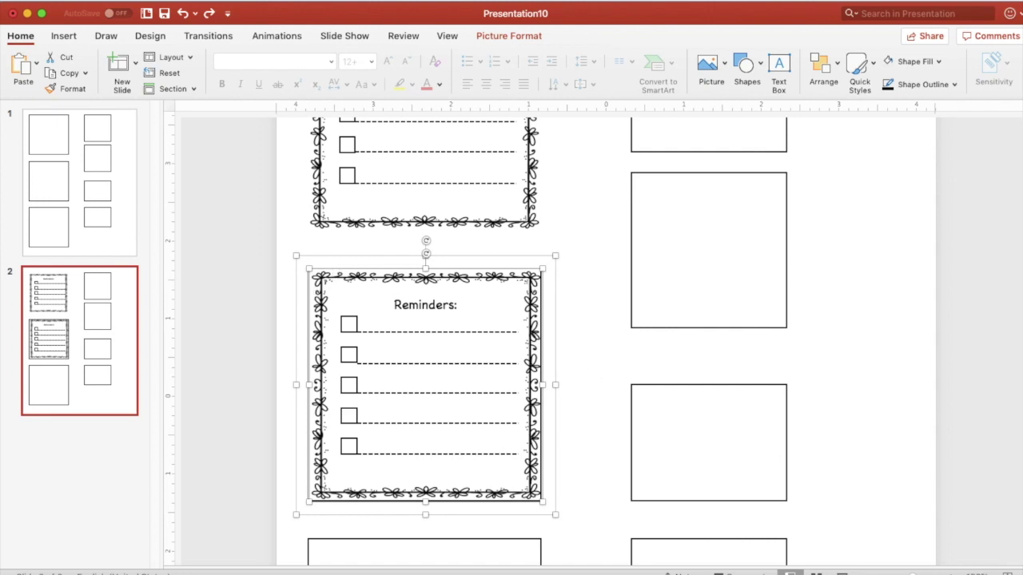
{"action": "scroll", "coordinate": [400, 450], "scroll_direction": "up", "scroll_amount": 5}
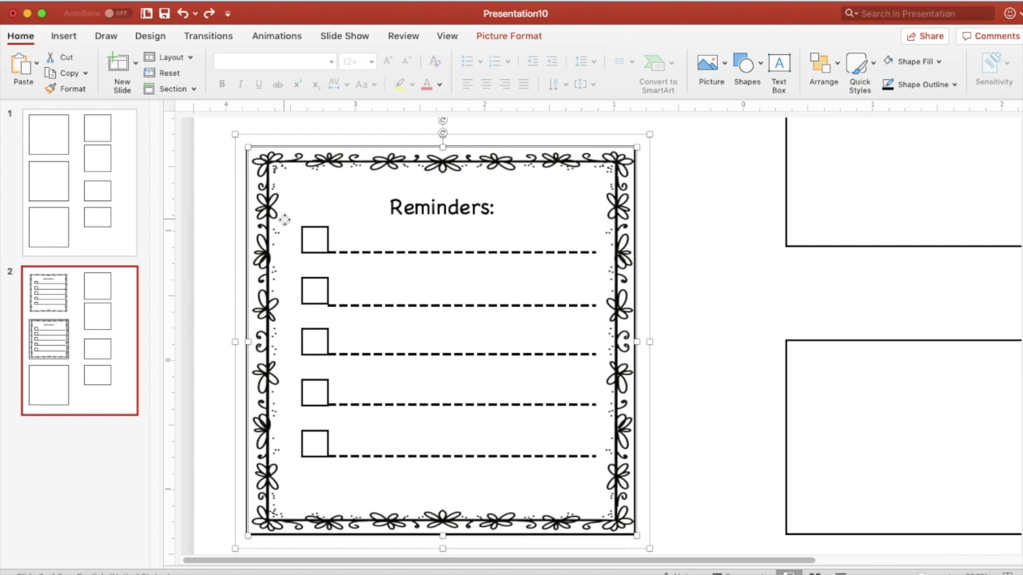
{"action": "left_click", "coordinate": [249, 142]}
{"action": "left_click", "coordinate": [250, 147]}
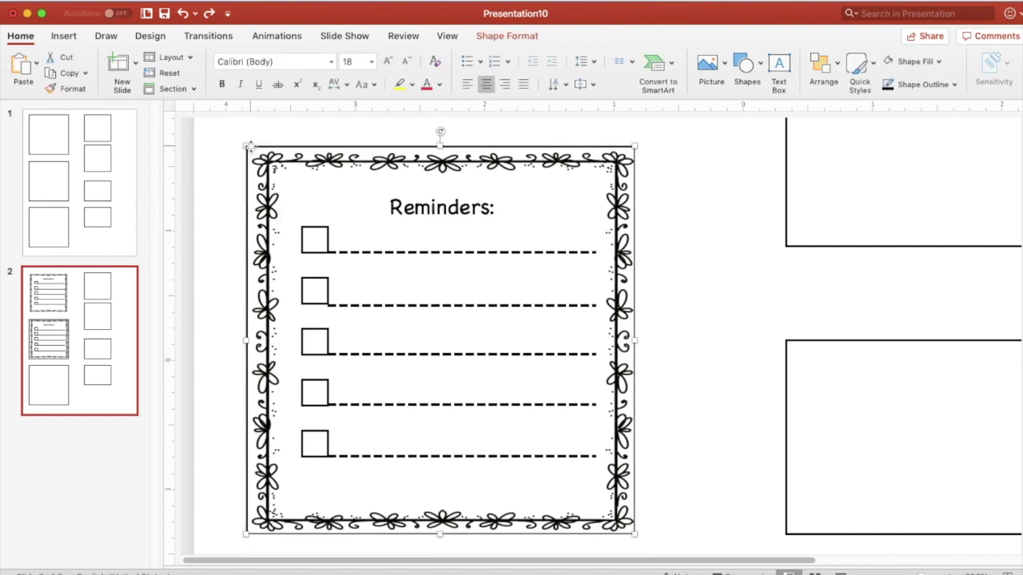
{"action": "key", "text": "Escape"}
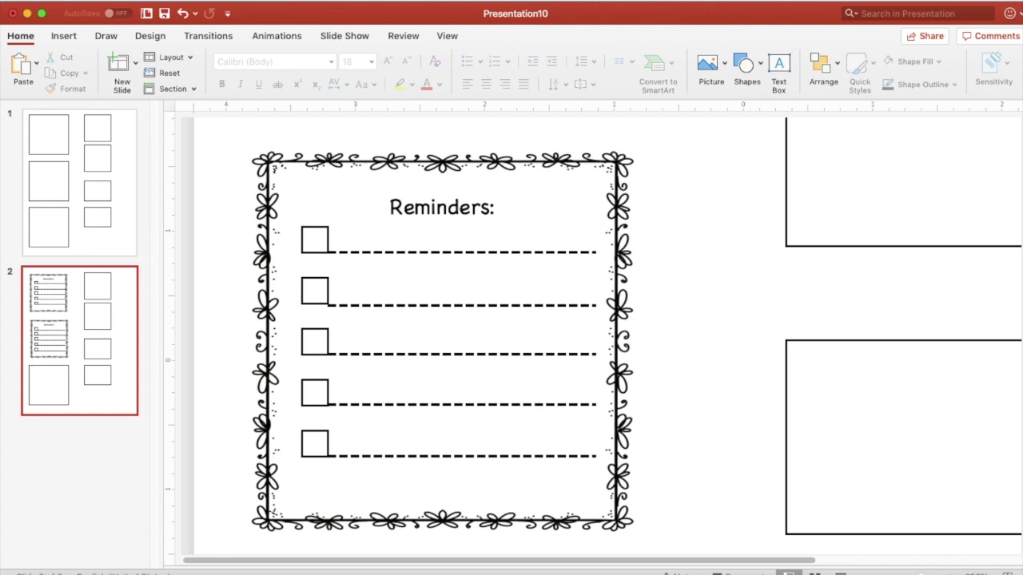
{"action": "left_click", "coordinate": [916, 564]}
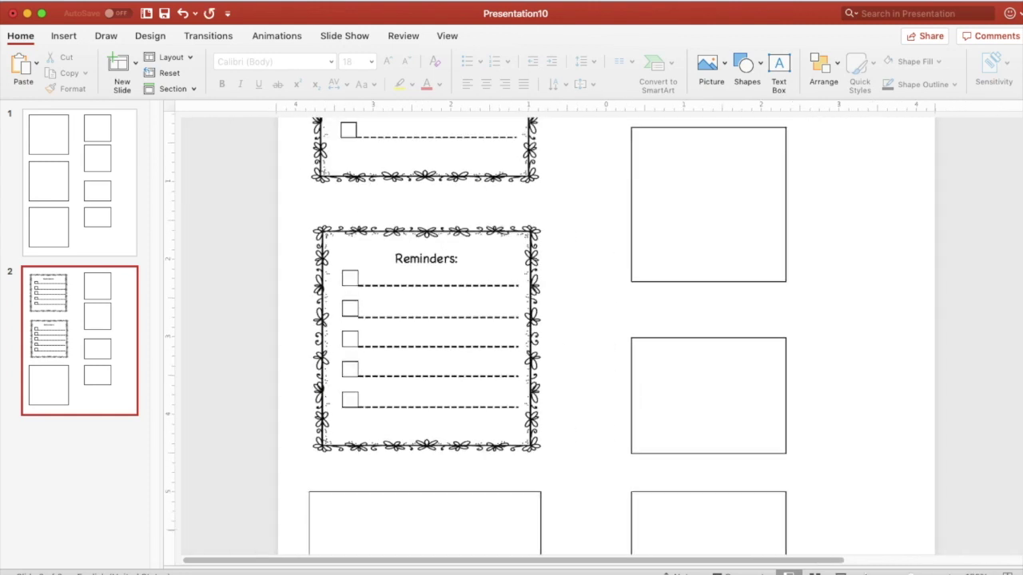
Paste a third Reminders note onto the large bottom-left box
{"action": "scroll", "coordinate": [639, 480], "scroll_direction": "down", "scroll_amount": 5}
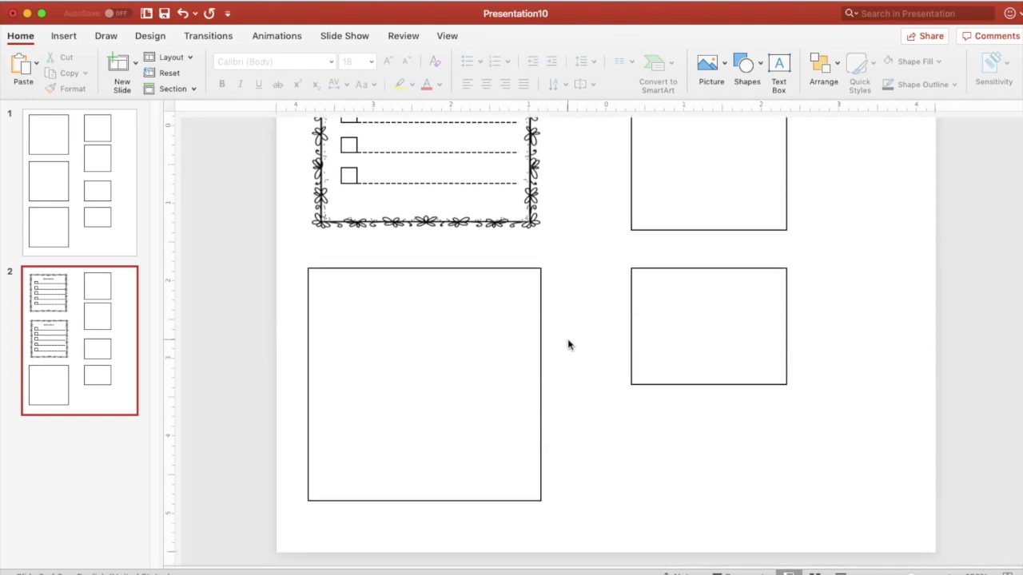
{"action": "key", "text": "super+v"}
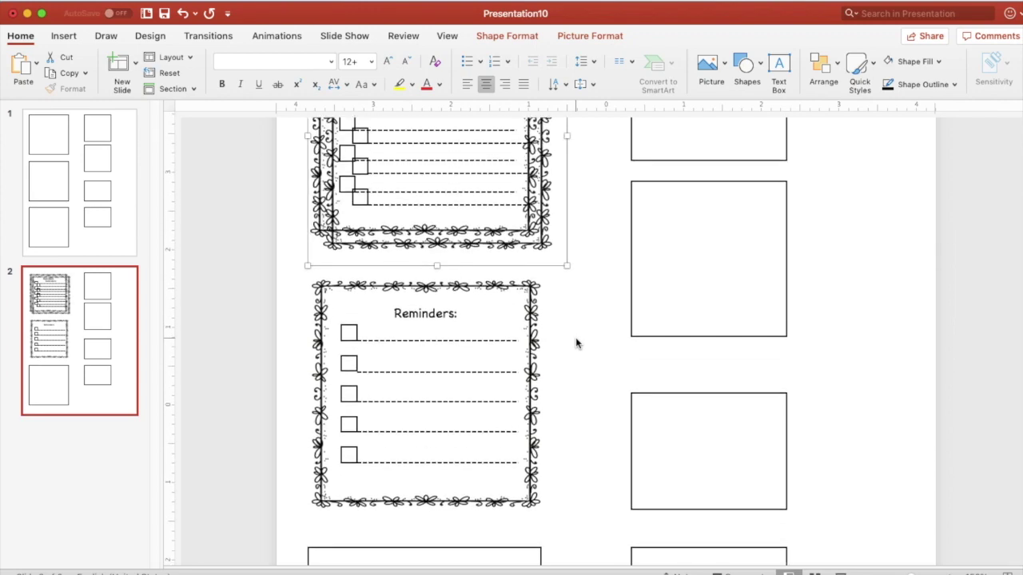
{"action": "left_click_drag", "start_coordinate": [562, 262], "coordinate": [583, 529]}
{"action": "scroll", "coordinate": [583, 530], "scroll_direction": "down", "scroll_amount": 5}
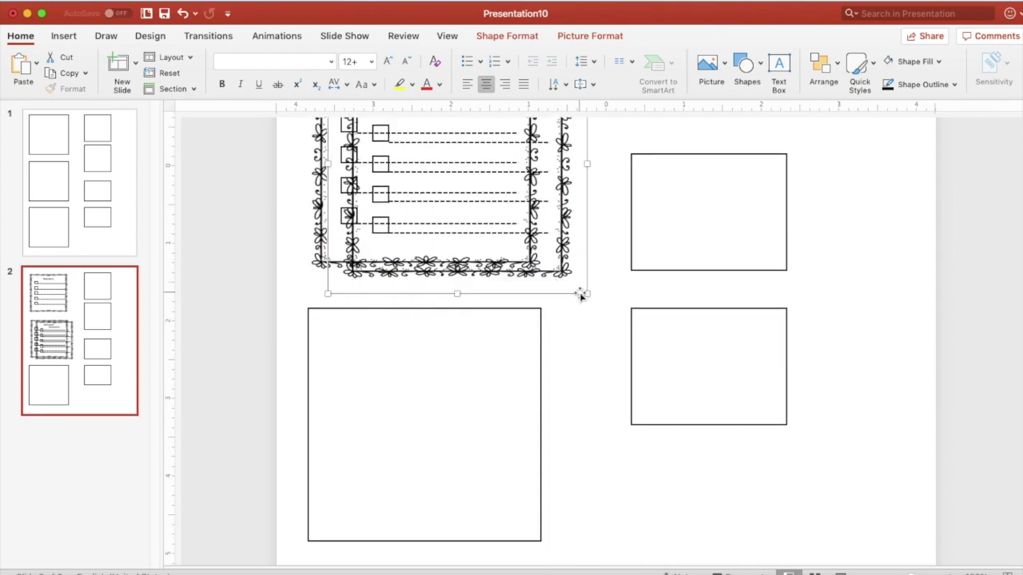
{"action": "left_click_drag", "start_coordinate": [581, 295], "coordinate": [546, 551]}
{"action": "scroll", "coordinate": [424, 424], "scroll_direction": "up", "scroll_amount": 5}
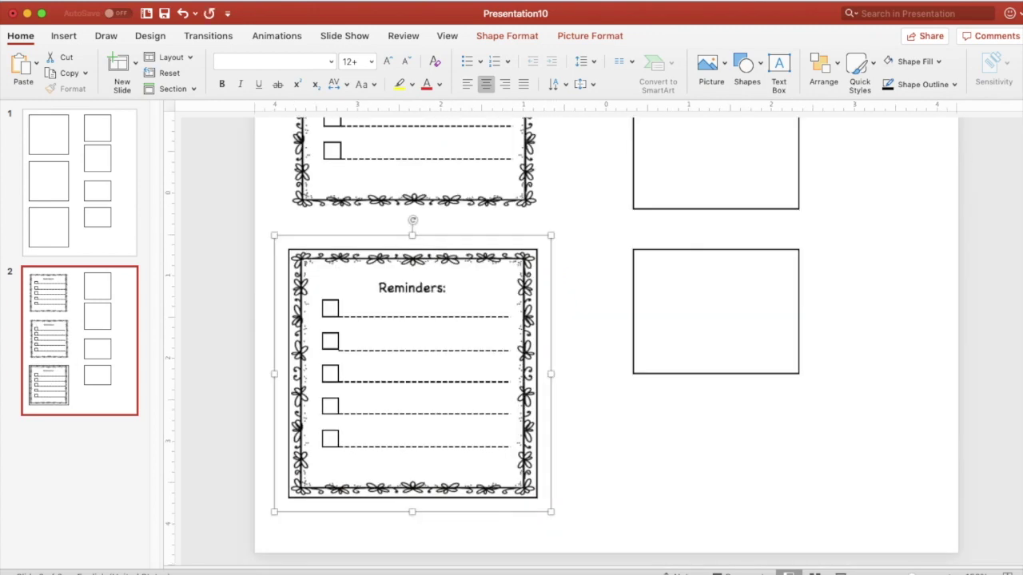
Delete the plain box outline left behind the third note
{"action": "left_click", "coordinate": [695, 412]}
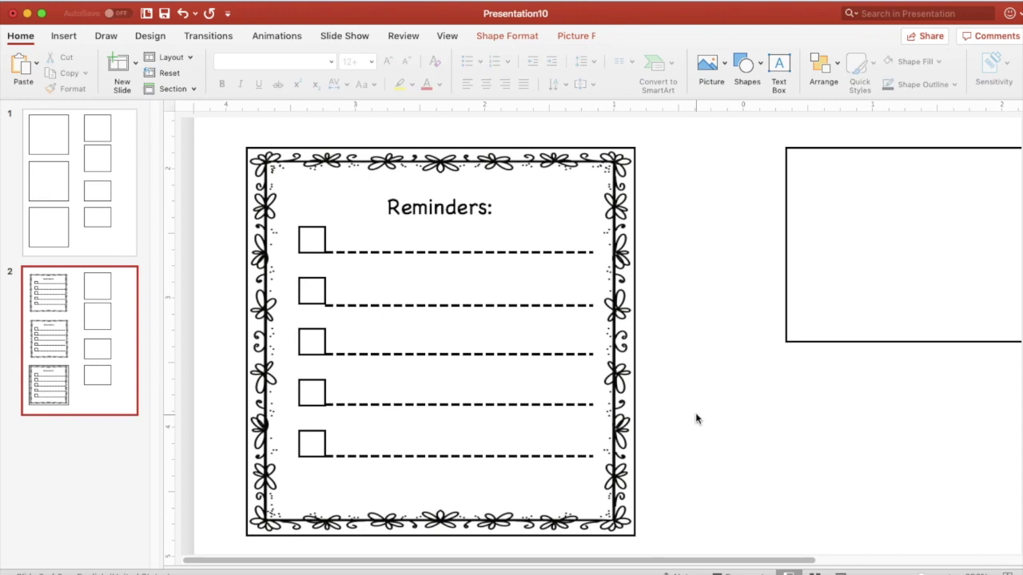
{"action": "left_click", "coordinate": [634, 376]}
{"action": "left_click", "coordinate": [634, 377]}
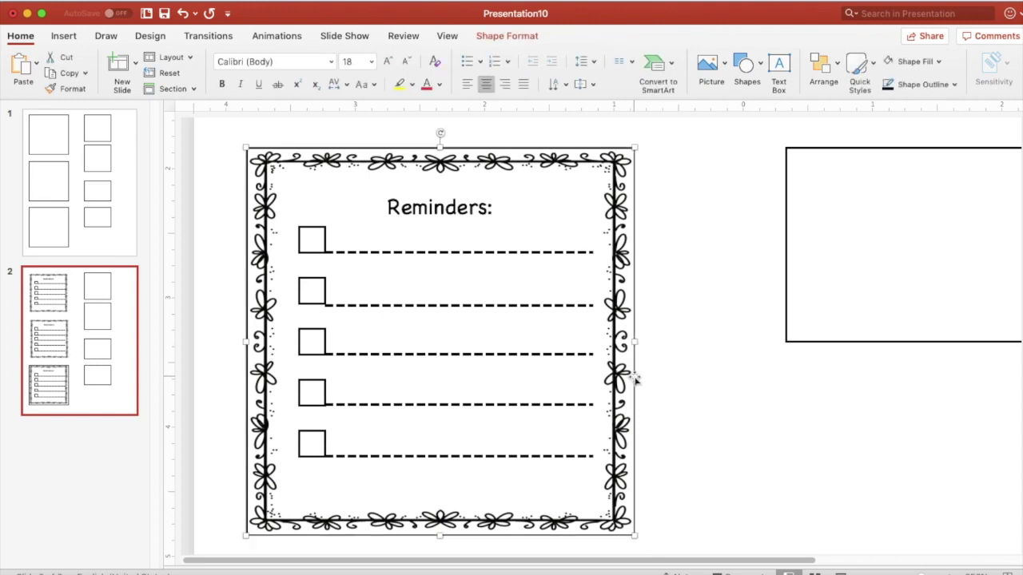
{"action": "key", "text": "Delete"}
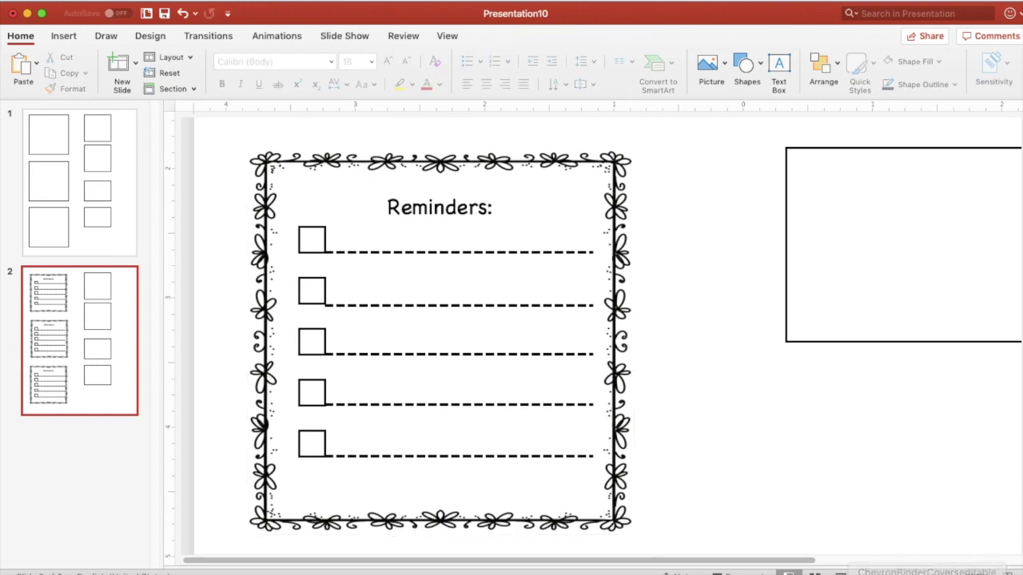
{"action": "scroll", "coordinate": [438, 341], "scroll_direction": "down", "scroll_amount": 5}
{"action": "scroll", "coordinate": [591, 336], "scroll_direction": "down", "scroll_amount": 5}
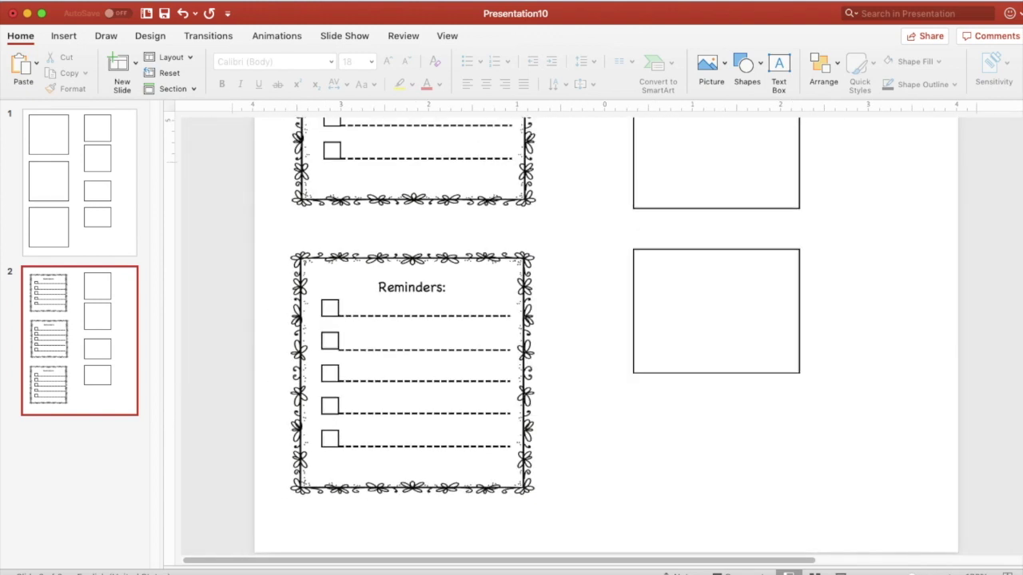
{"action": "scroll", "coordinate": [874, 261], "scroll_direction": "down", "scroll_amount": 2}
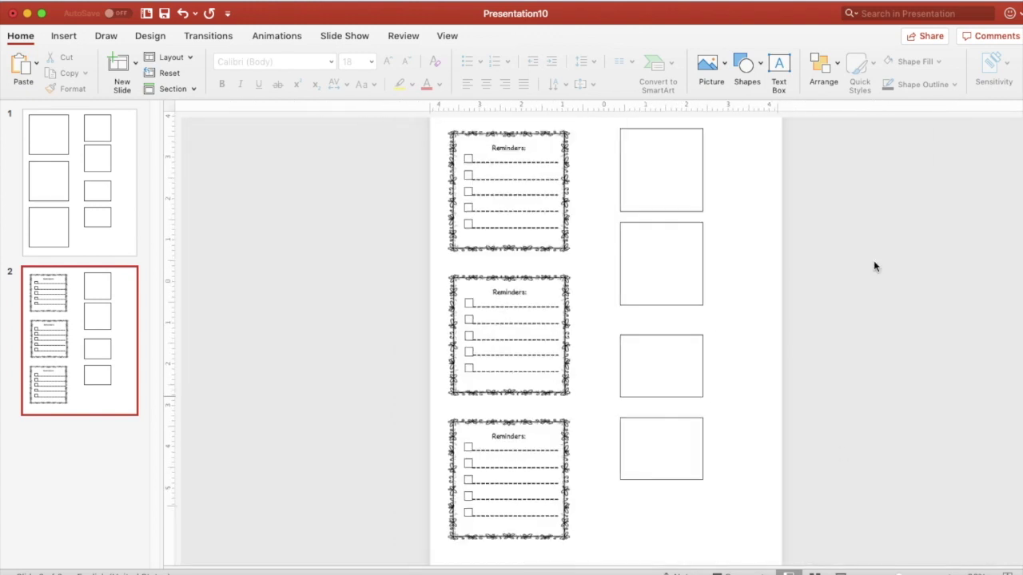